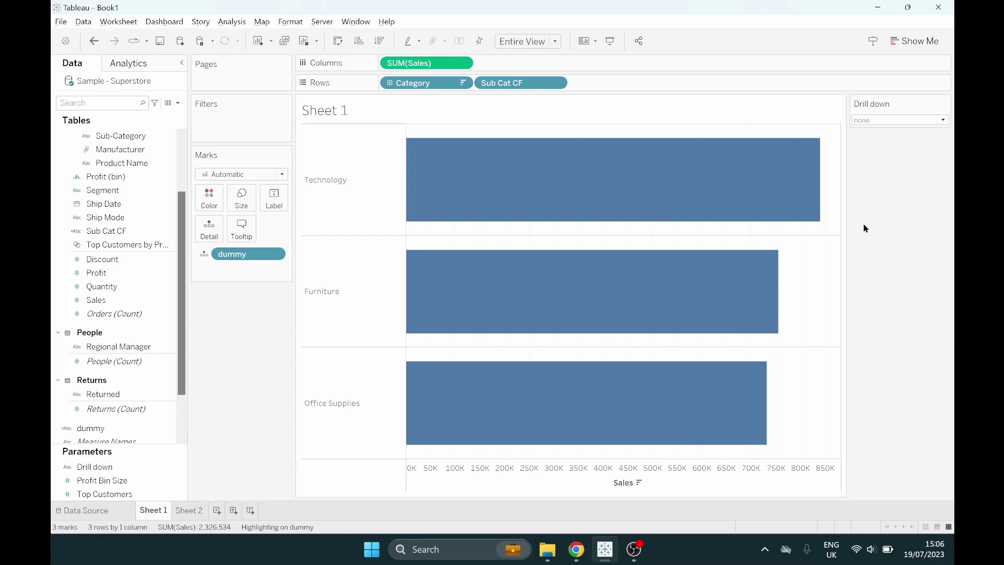
Step: Test the existing chart by drilling into Technology, Furniture and Office Supplies, then collapsing back
left_click(468, 174)
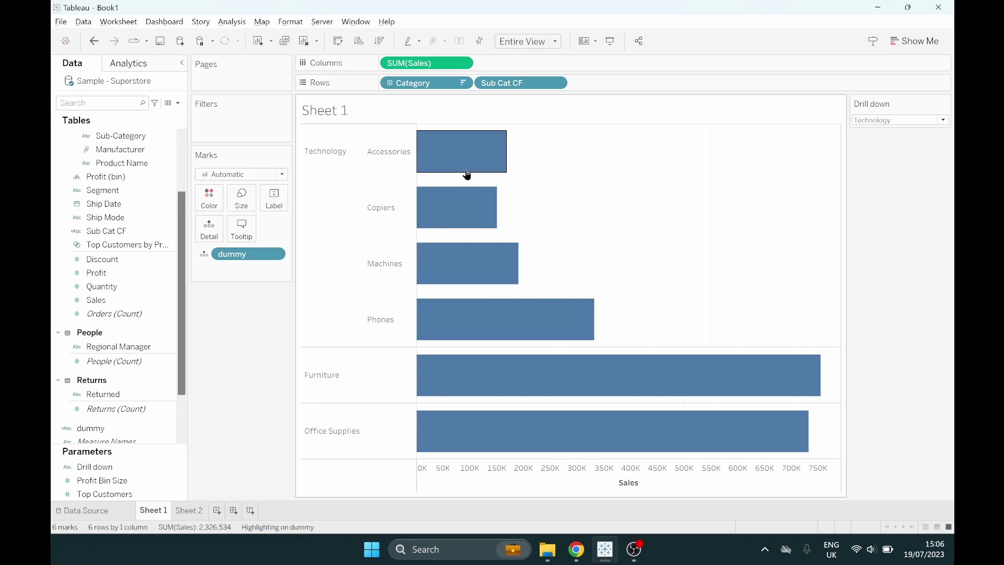
left_click(451, 386)
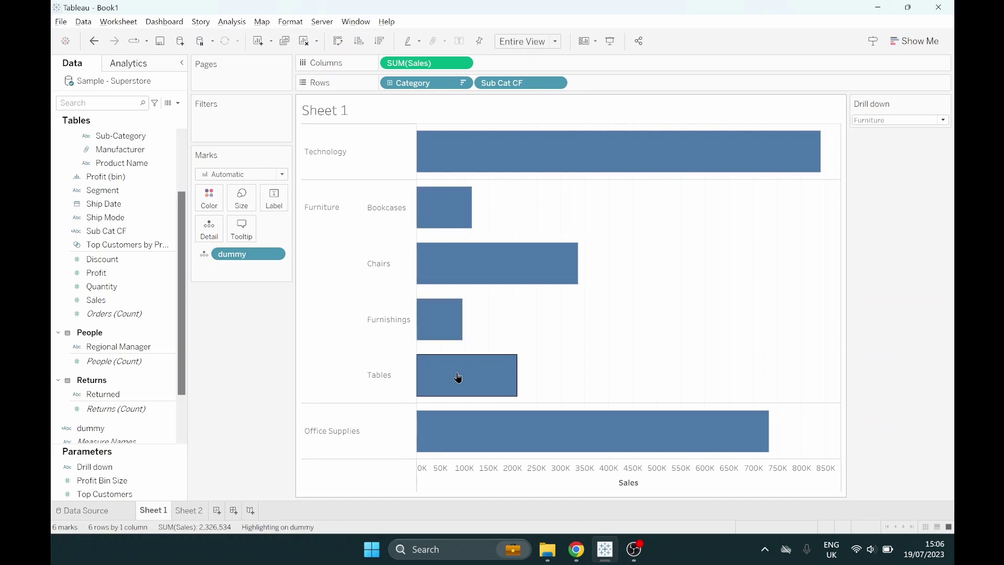
left_click(461, 425)
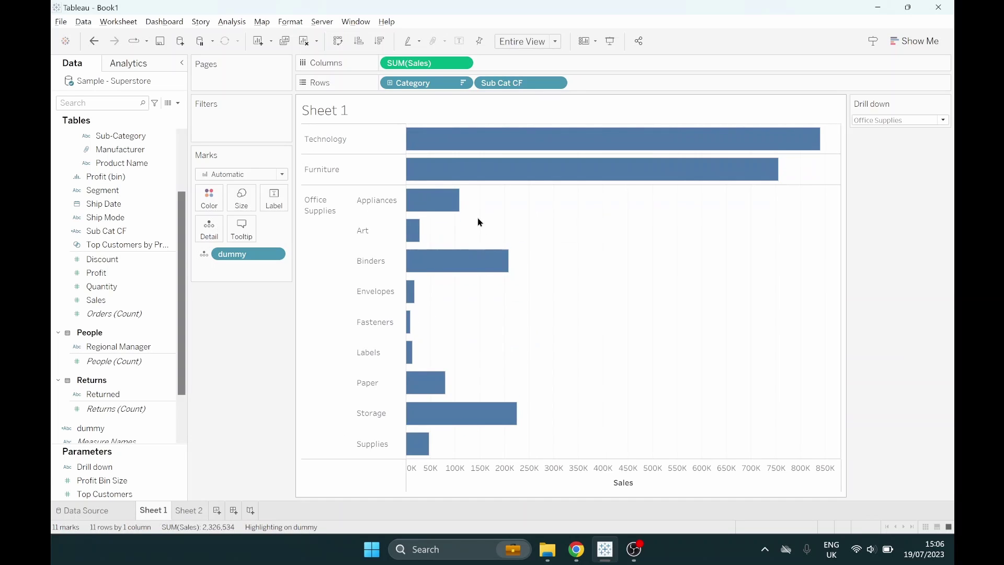
left_click(448, 199)
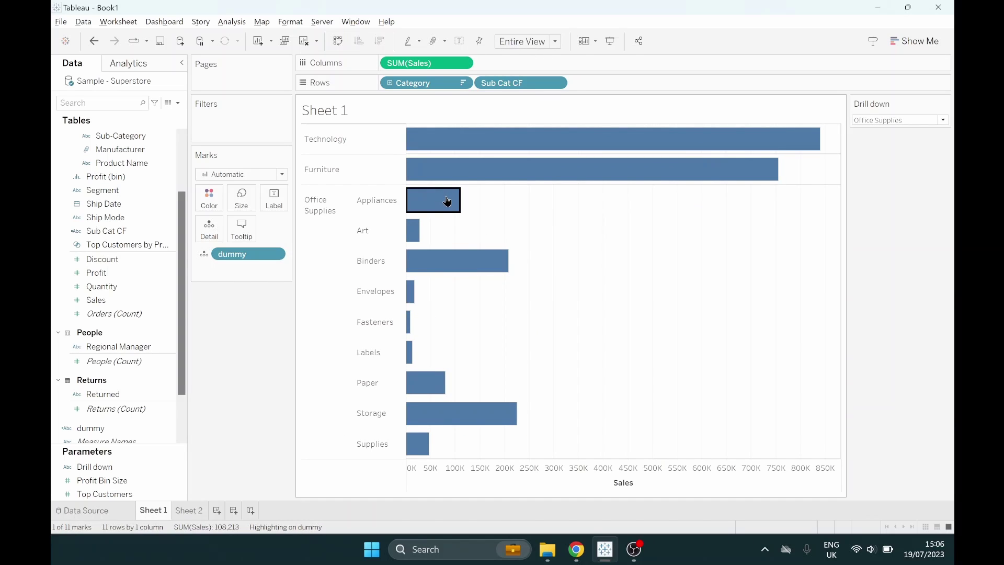
left_click(447, 201)
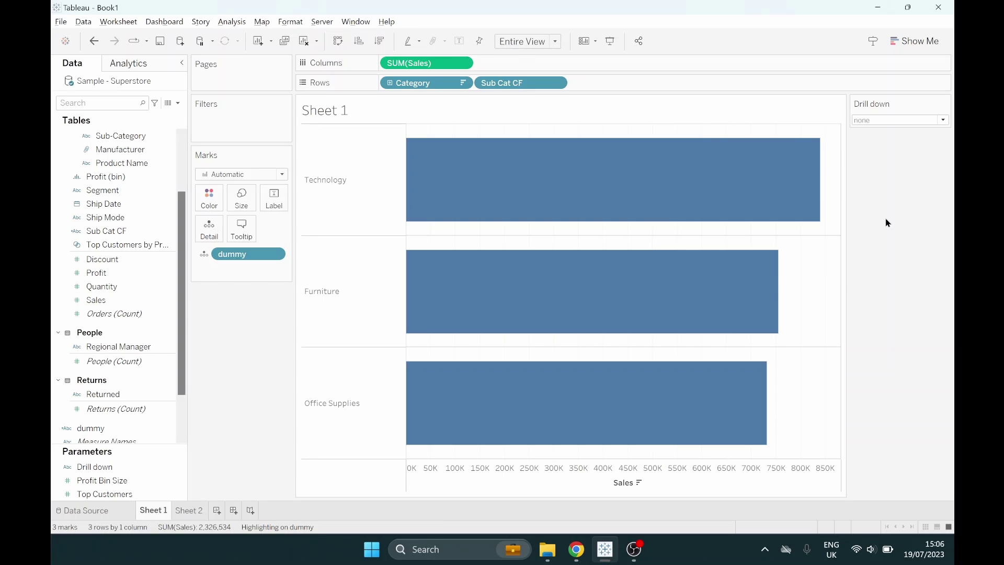
Step: Add Sheet 3 with Category on Rows, SUM(Sales) on Columns, fitted to Entire View
left_click(217, 511)
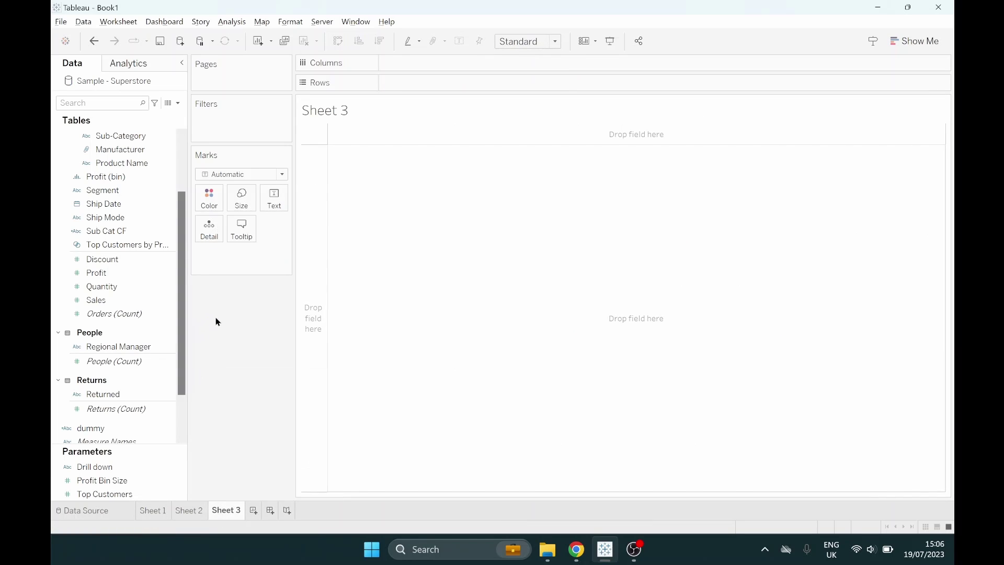
scroll(127, 173, "up", 3)
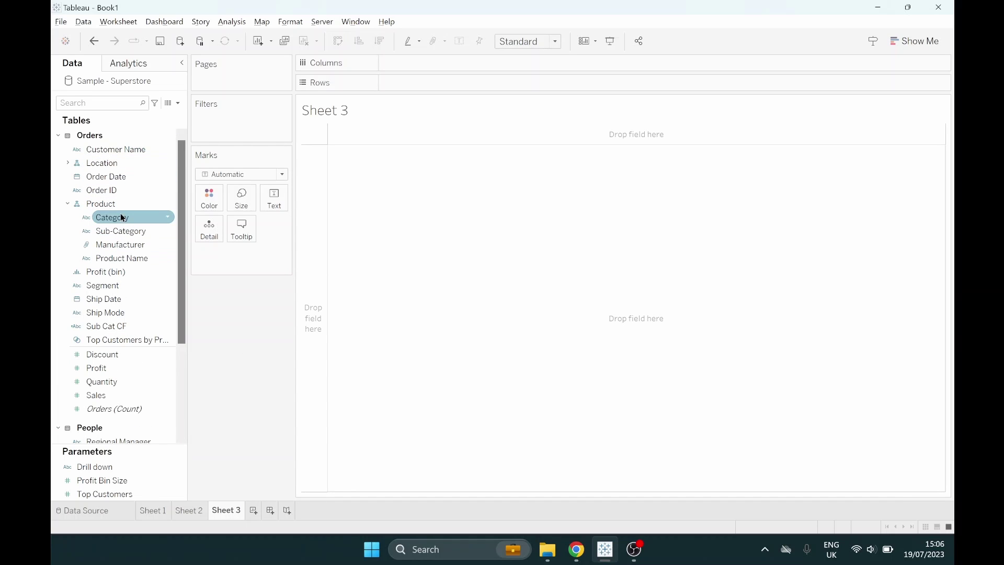
left_click_drag(123, 217, 315, 225)
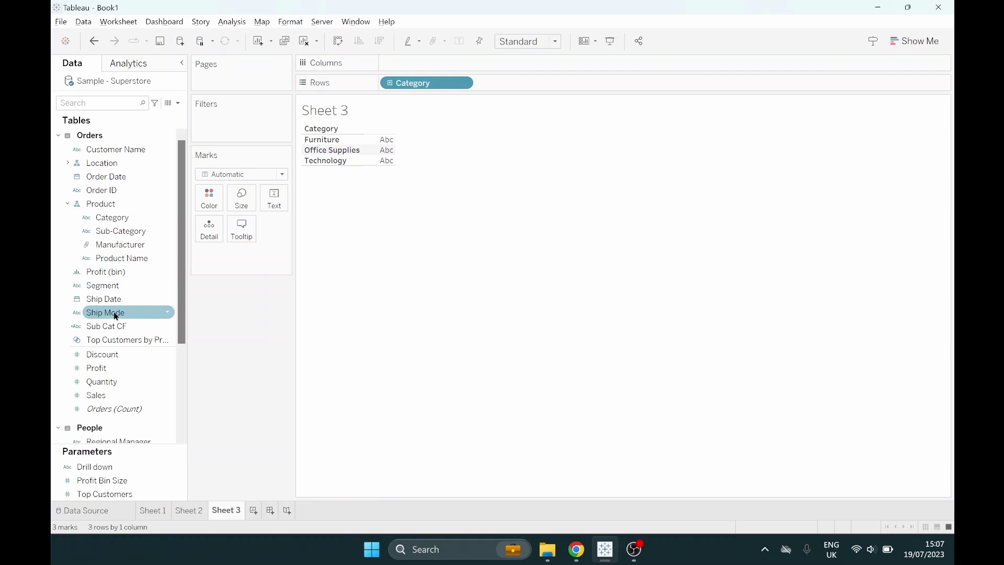
left_click_drag(97, 395, 419, 69)
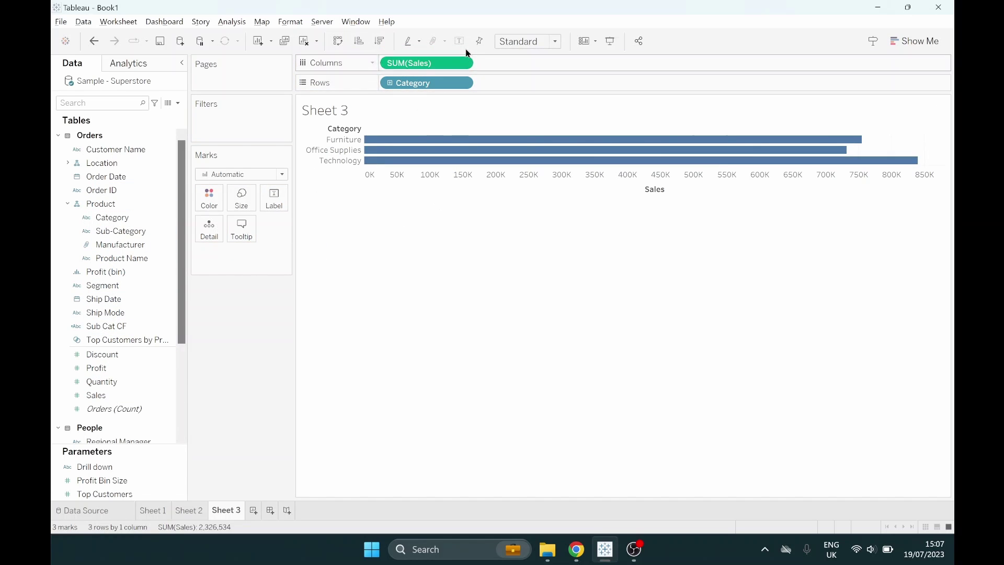
left_click(554, 42)
left_click(541, 90)
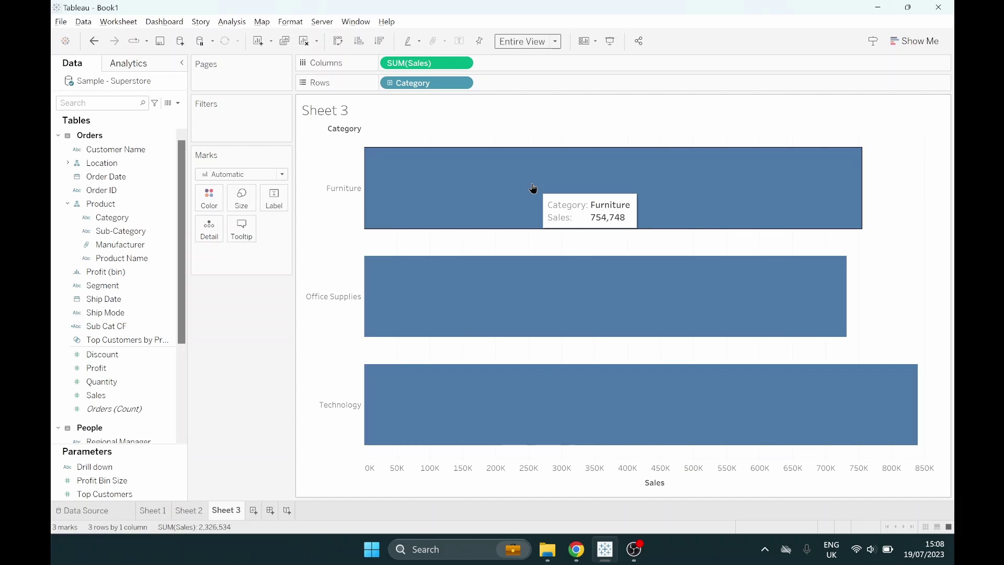
Step: Create a new parameter named 'Category Parameter' with the String data type
left_click(178, 104)
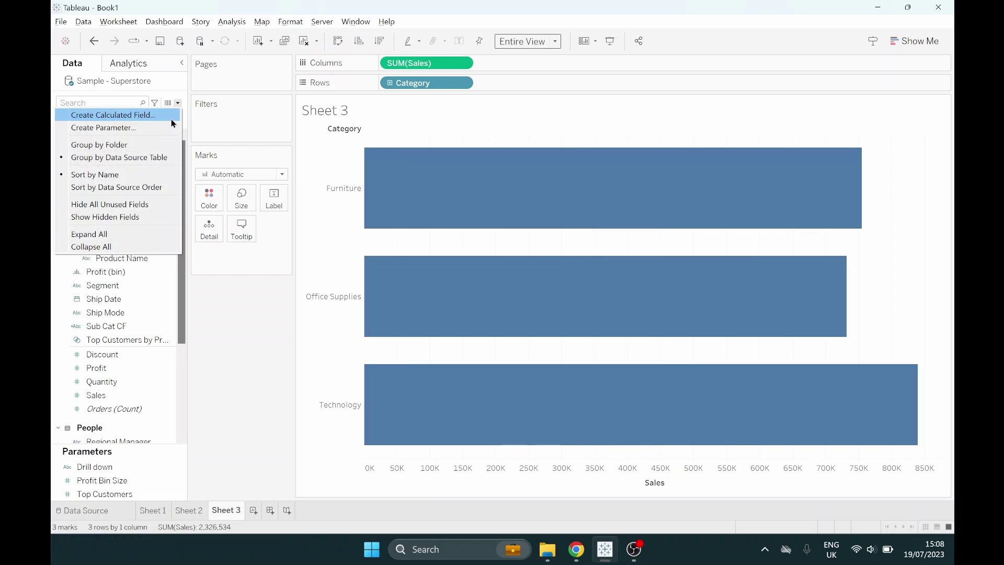
left_click(160, 128)
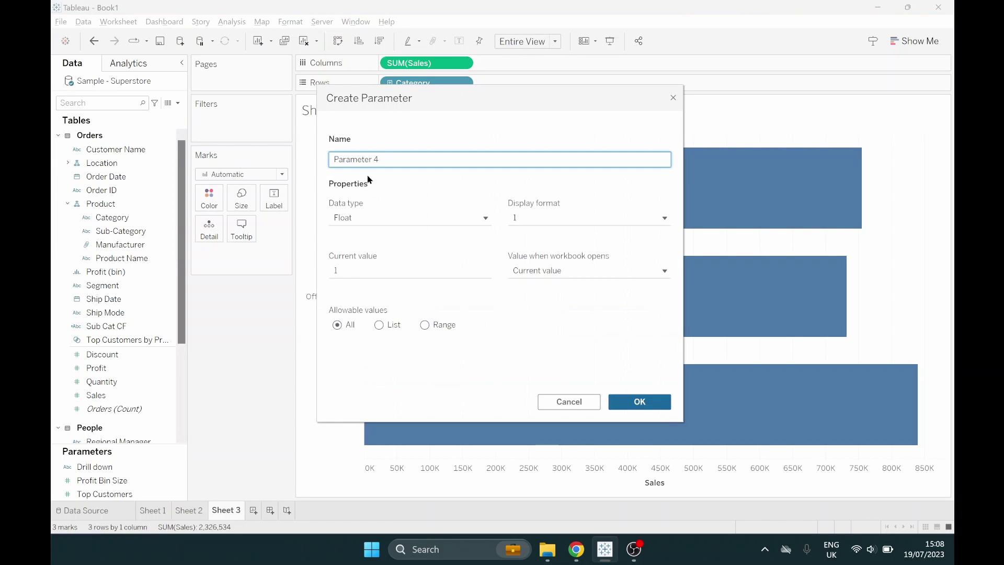
key("BackSpace")
key("Home")
type("s")
key("BackSpace")
type("s")
key("BackSpace")
key("Caps_Lock")
type("Category")
left_click(472, 219)
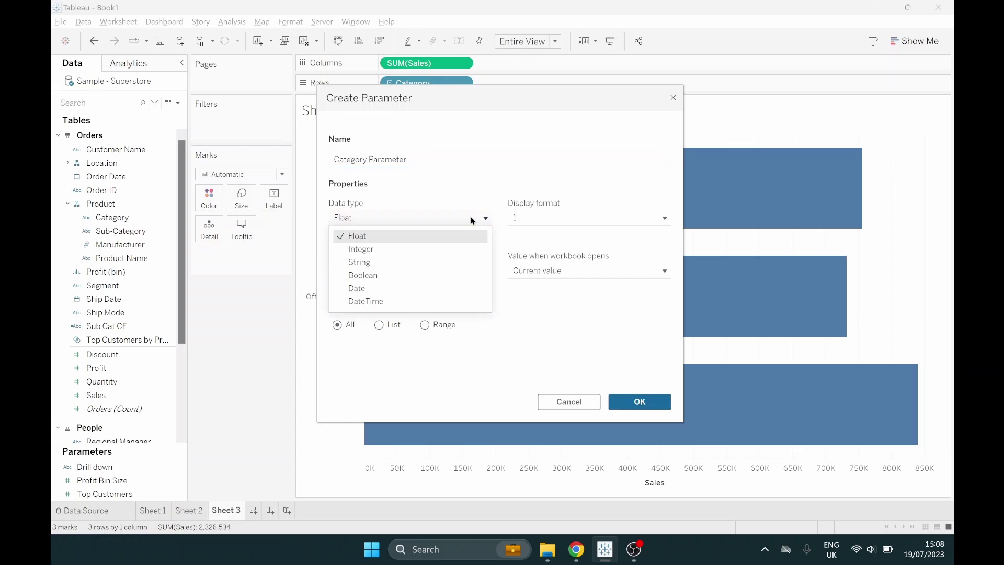
left_click(460, 262)
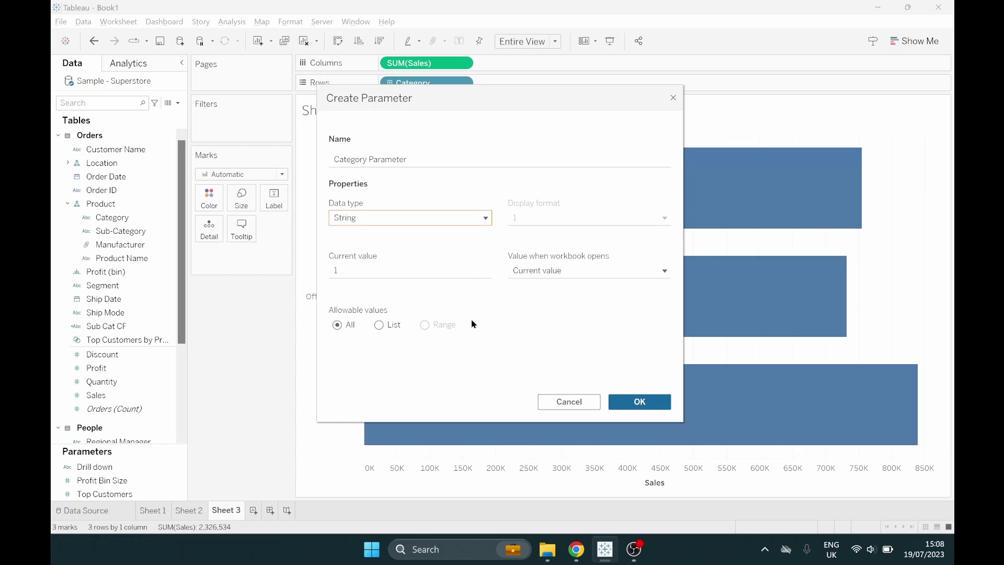
Step: Make the parameter a list of Category values plus 'none', and create it
left_click(380, 326)
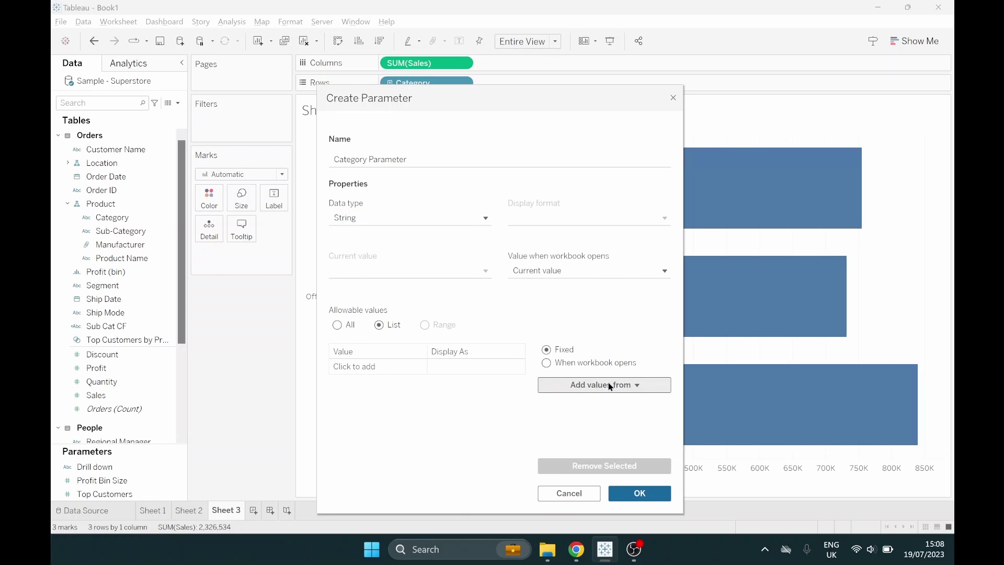
left_click(609, 385)
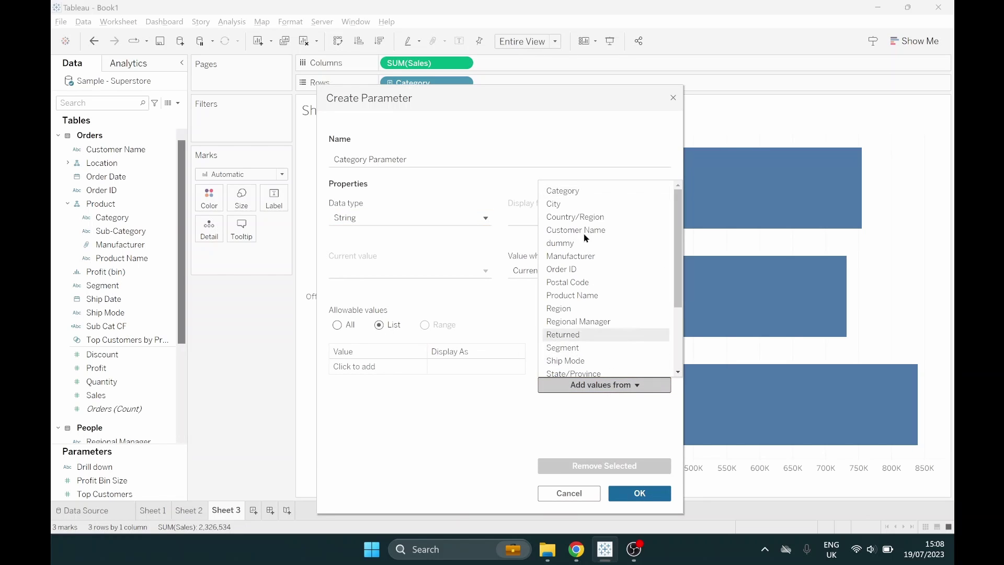
left_click(577, 197)
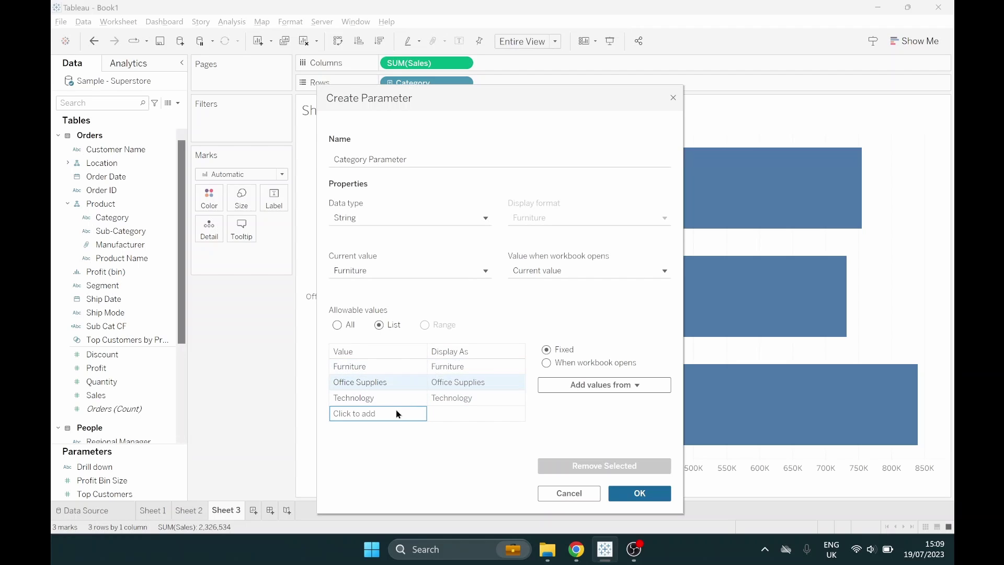
left_click(376, 412)
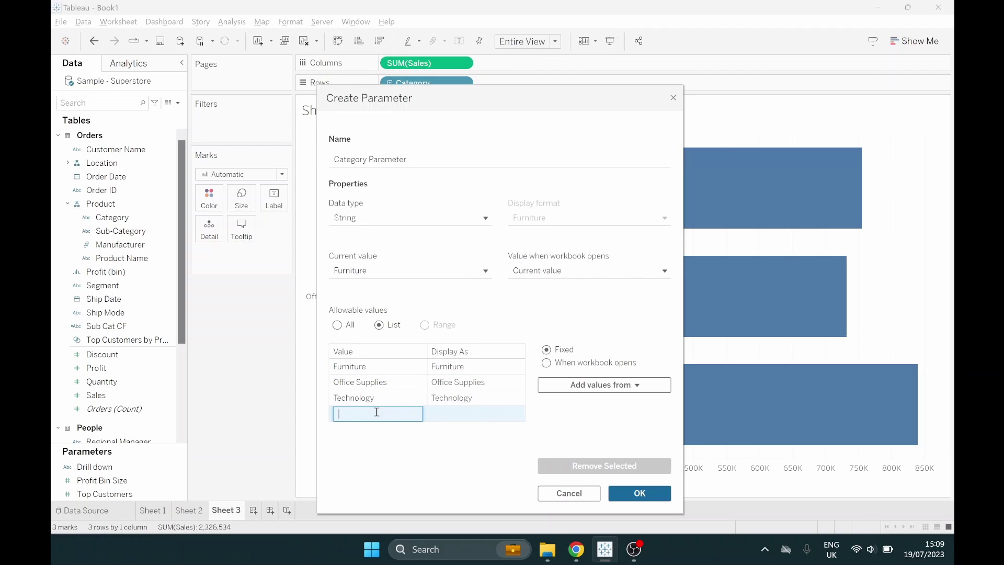
type("none3")
key("BackSpace")
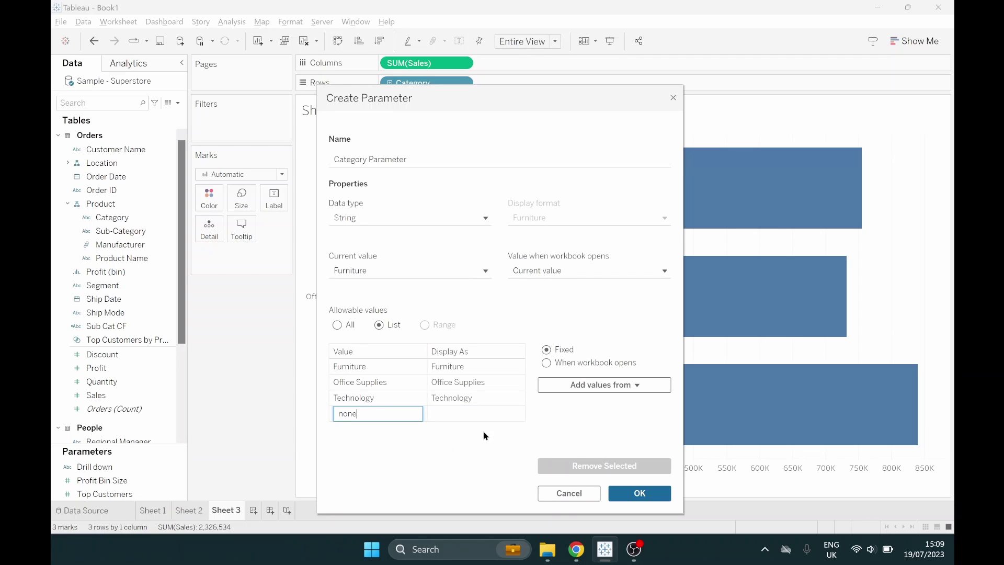
key("Return")
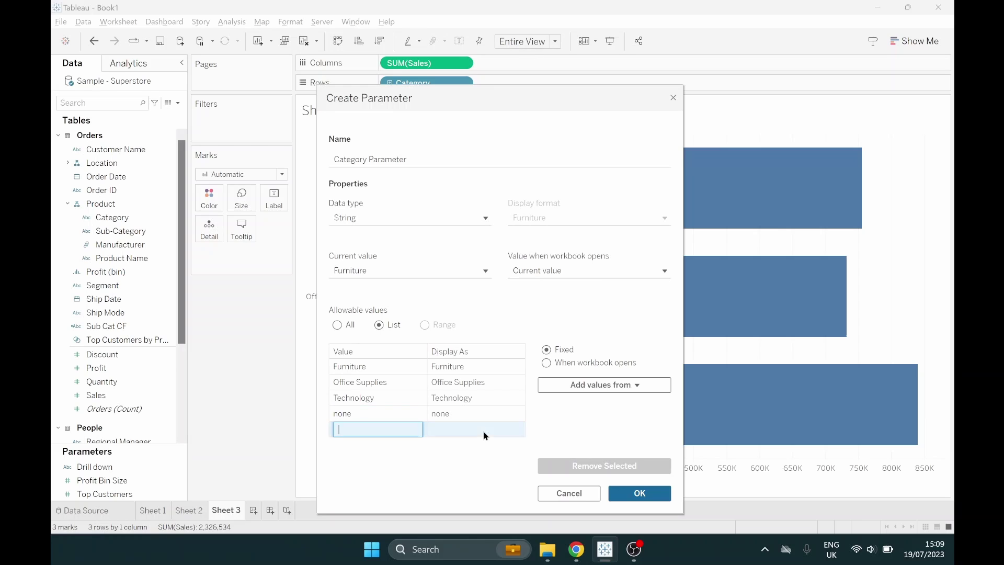
left_click(626, 491)
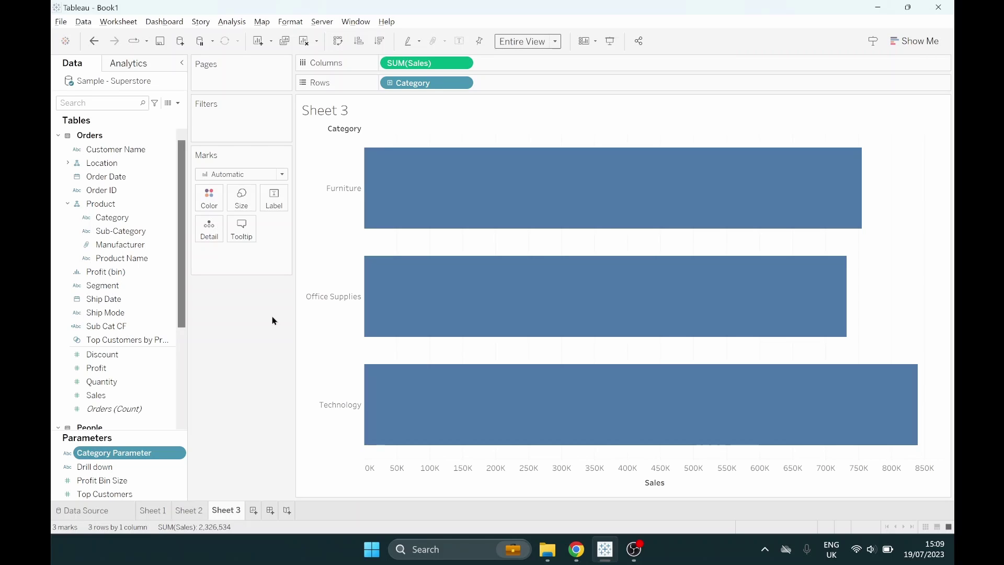
Step: Start a new calculated field named 'Sub Category CF'
left_click(177, 103)
left_click(167, 116)
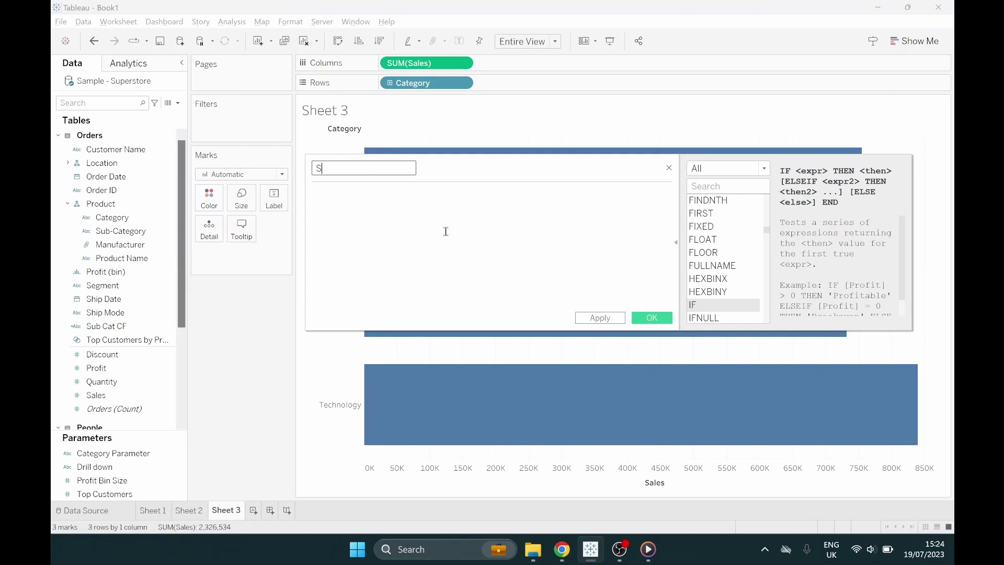
type("ub Catge")
key("BackSpace")
key("BackSpace")
type("egory CF")
Step: Write the formula start: IF [Category Parameter]=[Category] THEN [Sub-Category]
left_click(446, 231)
type("IF ")
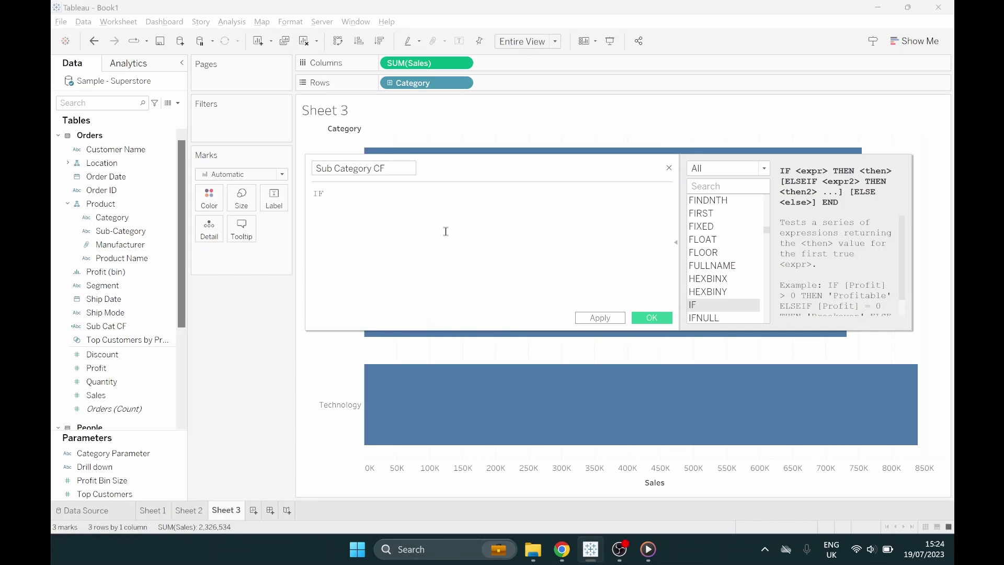
type("cat")
left_click(445, 231)
type("=ca")
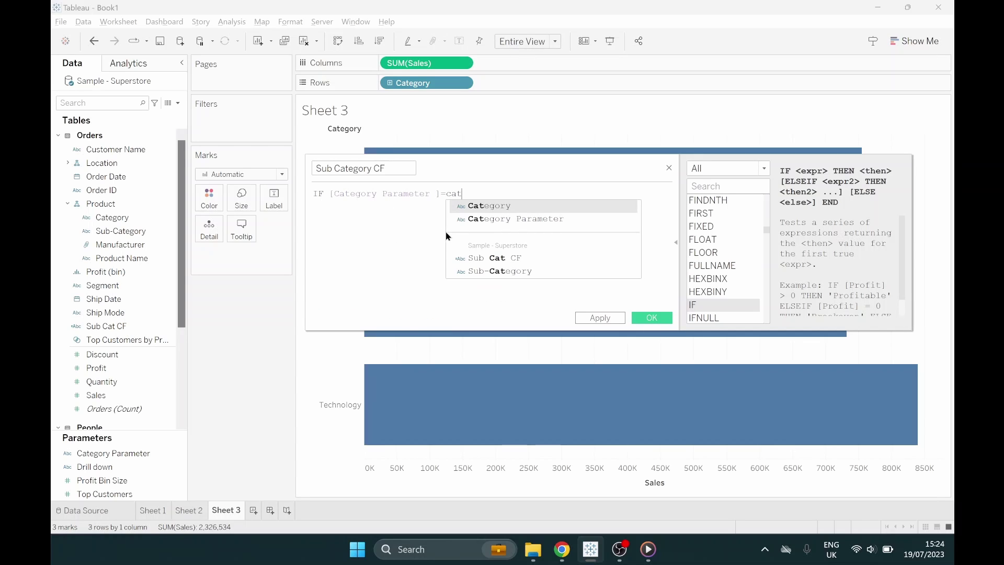
key("Return")
key("Return")
type("THEN")
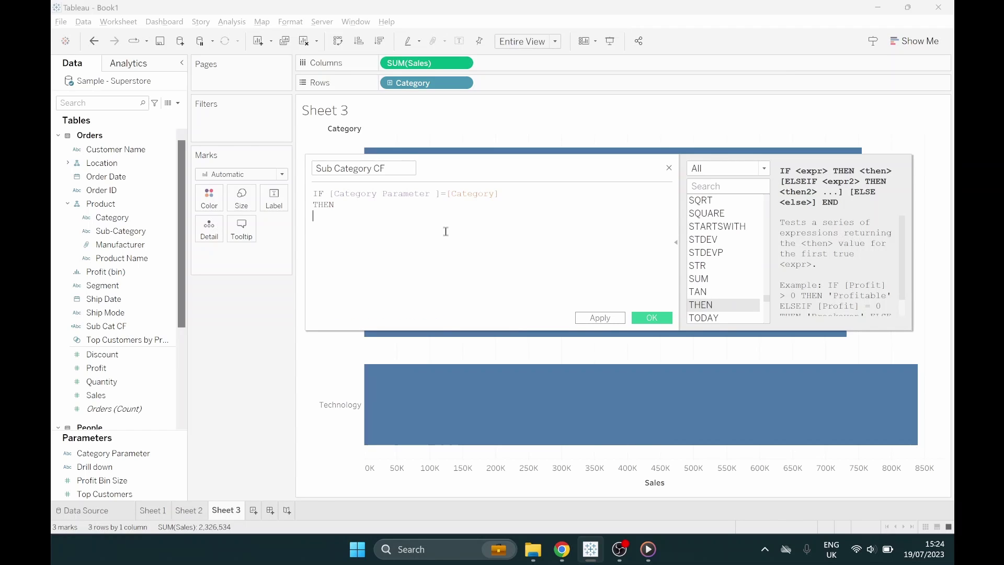
type("sub")
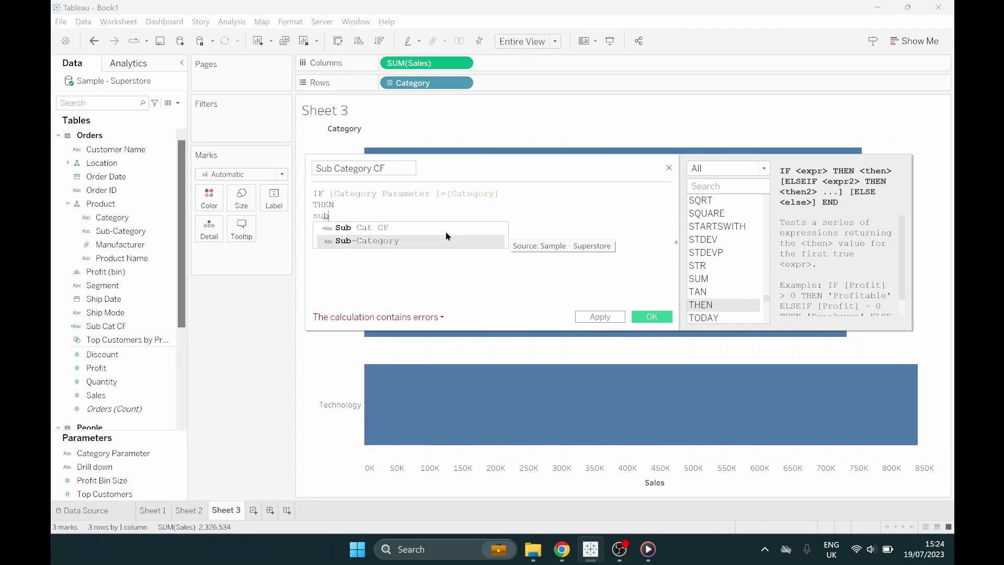
left_click(446, 240)
Step: Finish the formula with ELSE '' END
key("Return")
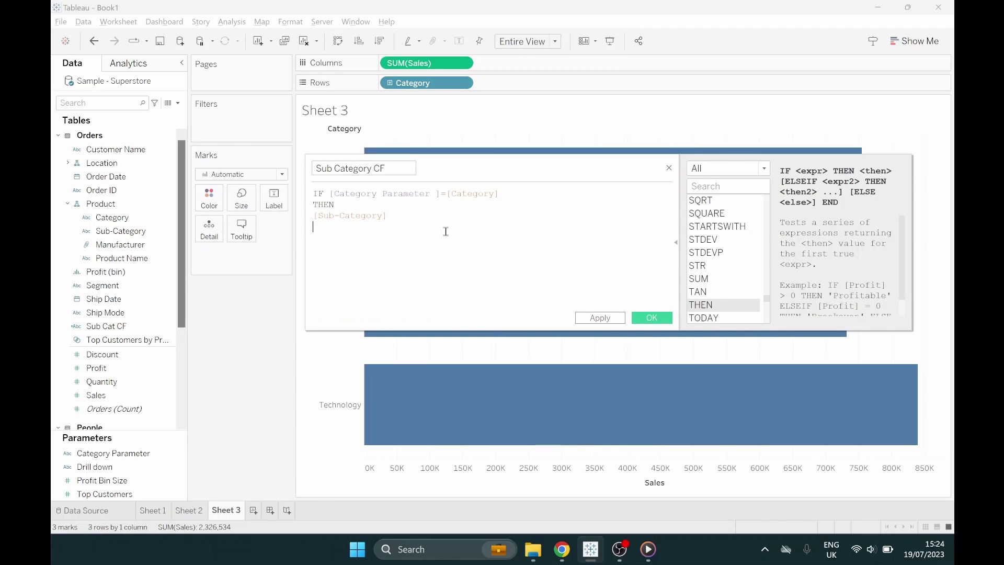
type("else")
key("Return")
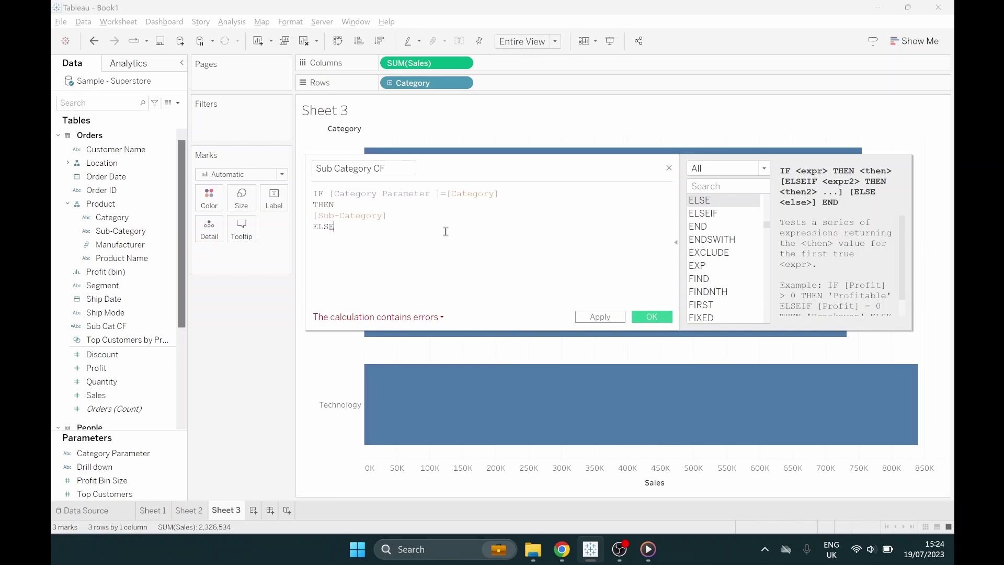
type("''")
key("Return")
type("END")
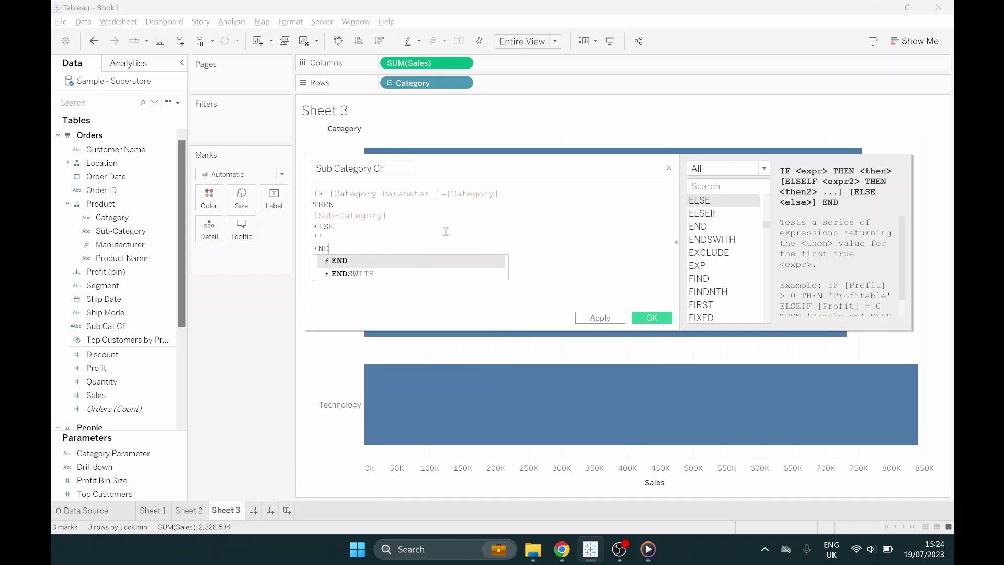
key("Escape")
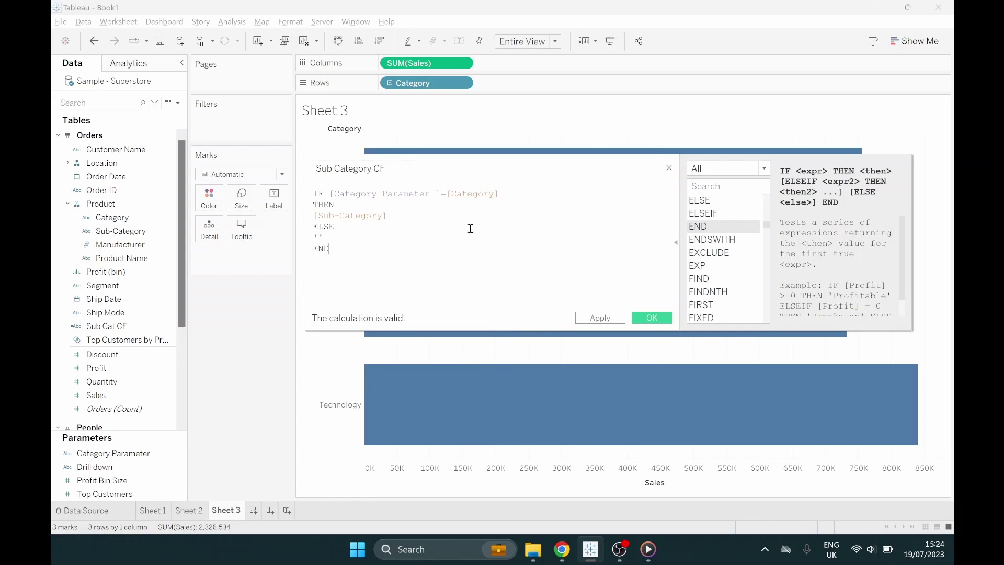
Step: Save Sub Category CF and place it on Rows to the right of Category
left_click(651, 318)
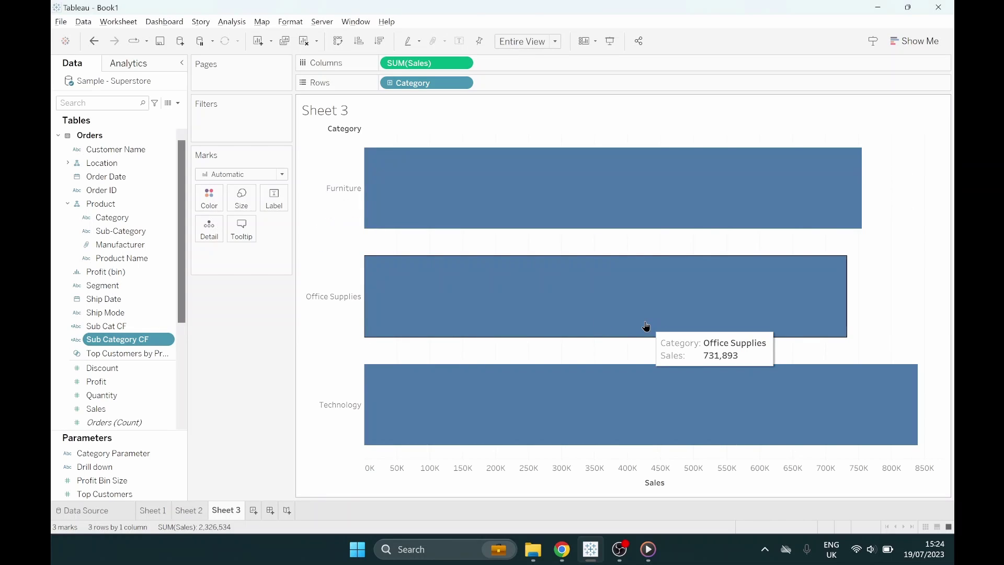
left_click_drag(115, 342, 491, 87)
mouse_move(459, 173)
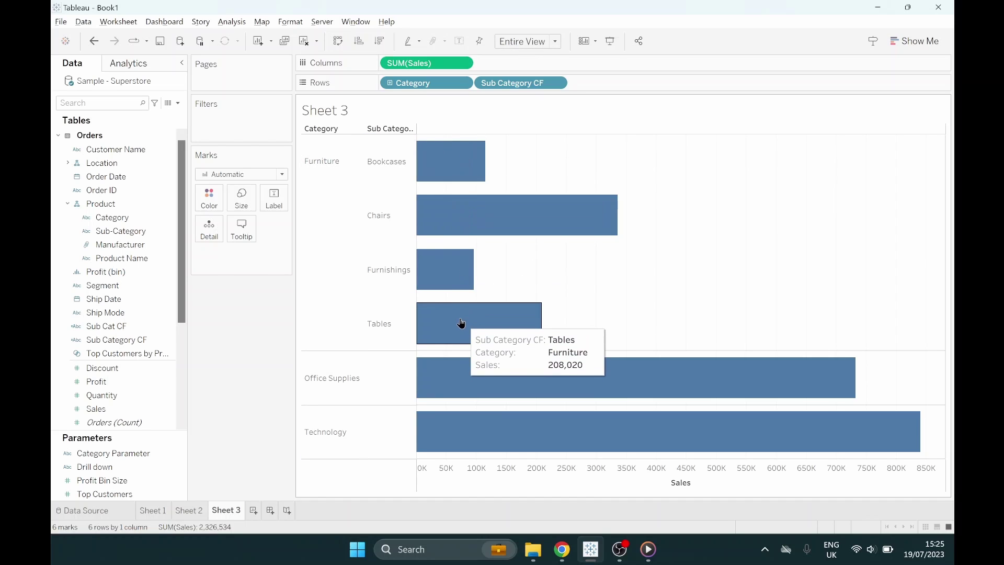
left_click(104, 455)
Step: Show the Category Parameter control and switch it to Office Supplies, Technology, then none
right_click(104, 453)
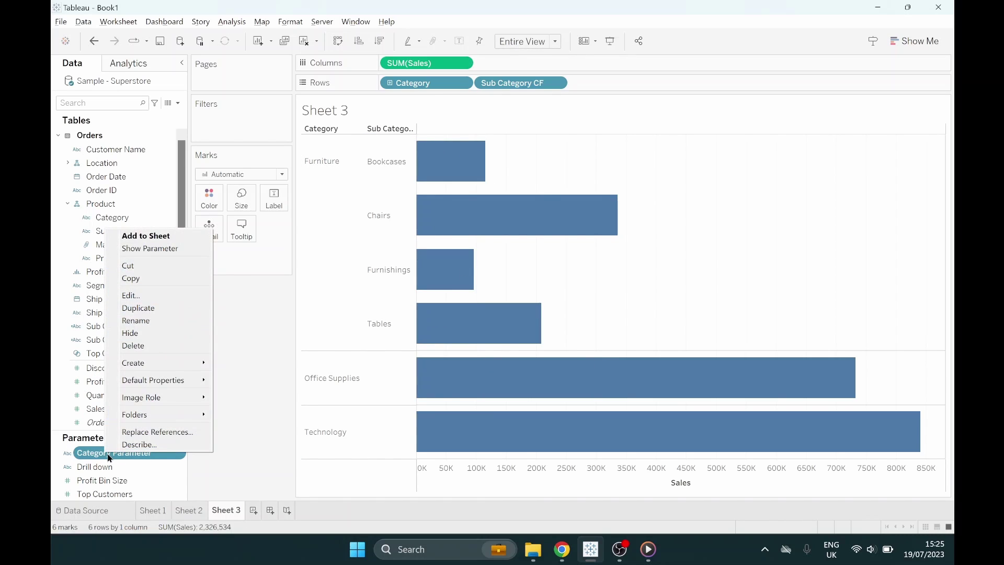
left_click(171, 248)
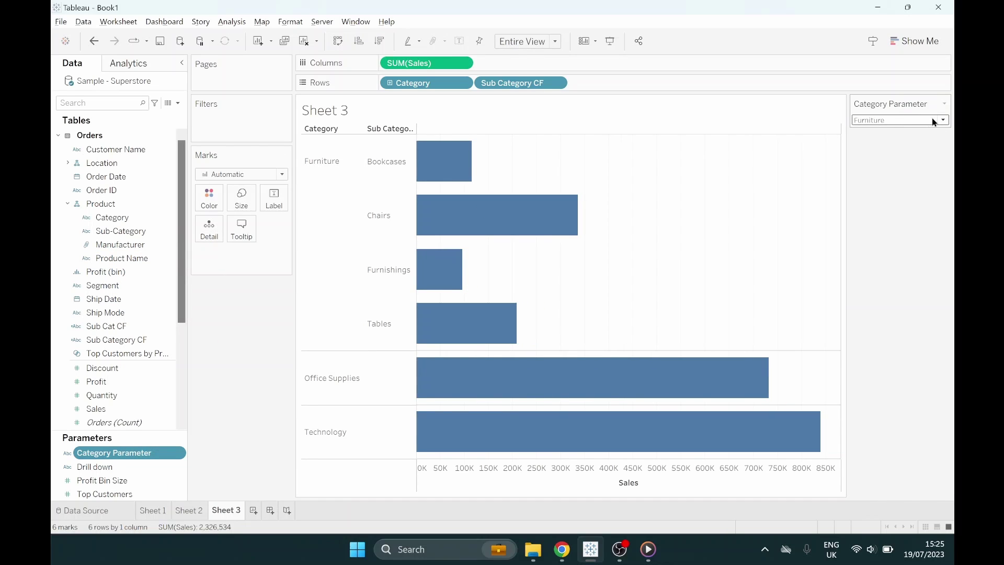
left_click(942, 120)
left_click(918, 139)
left_click(920, 124)
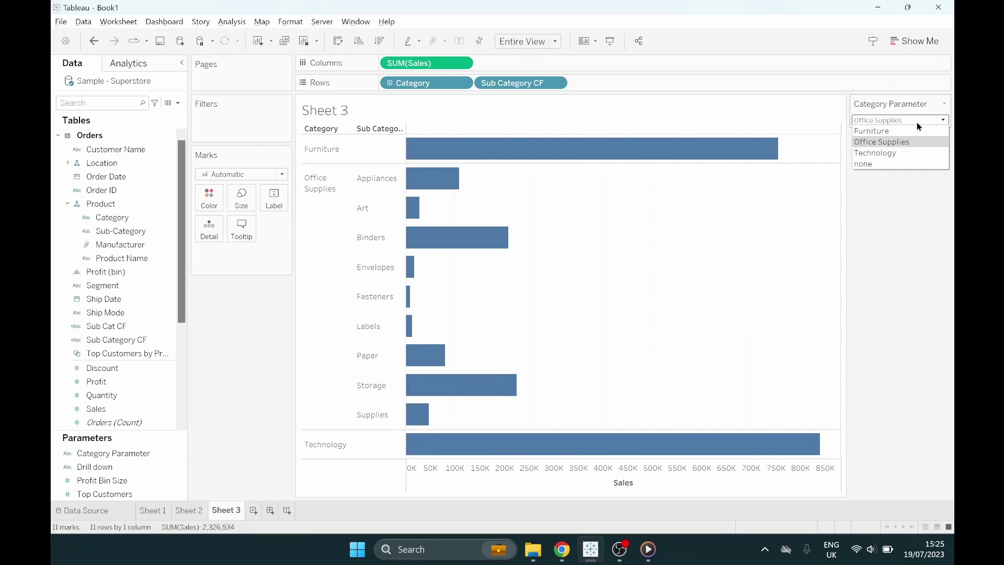
left_click(901, 152)
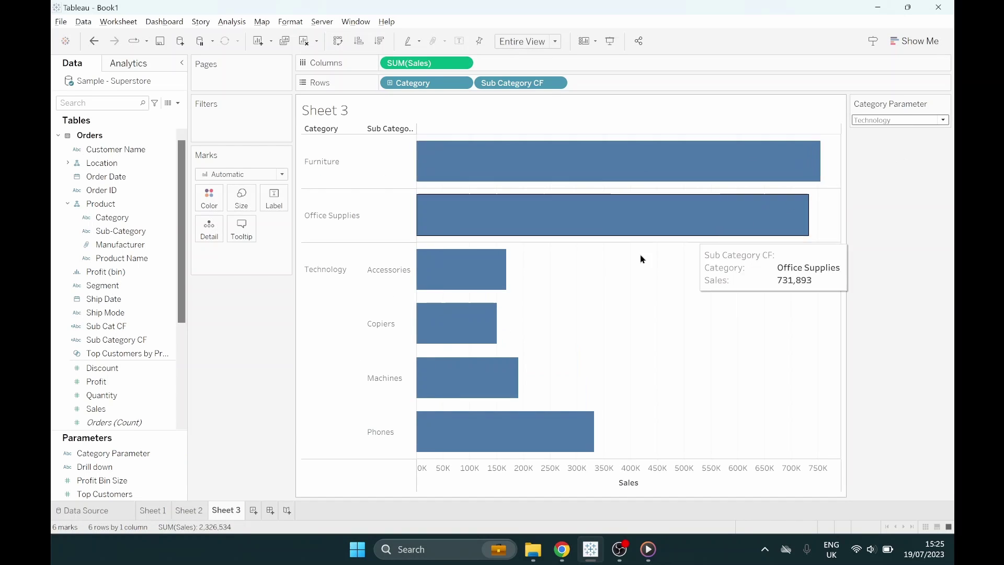
left_click(904, 124)
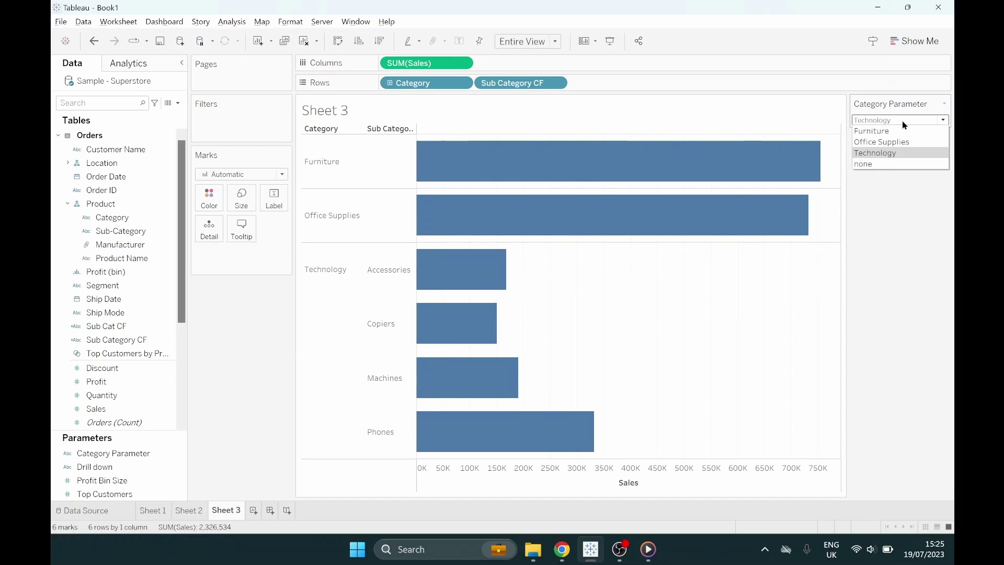
left_click(889, 165)
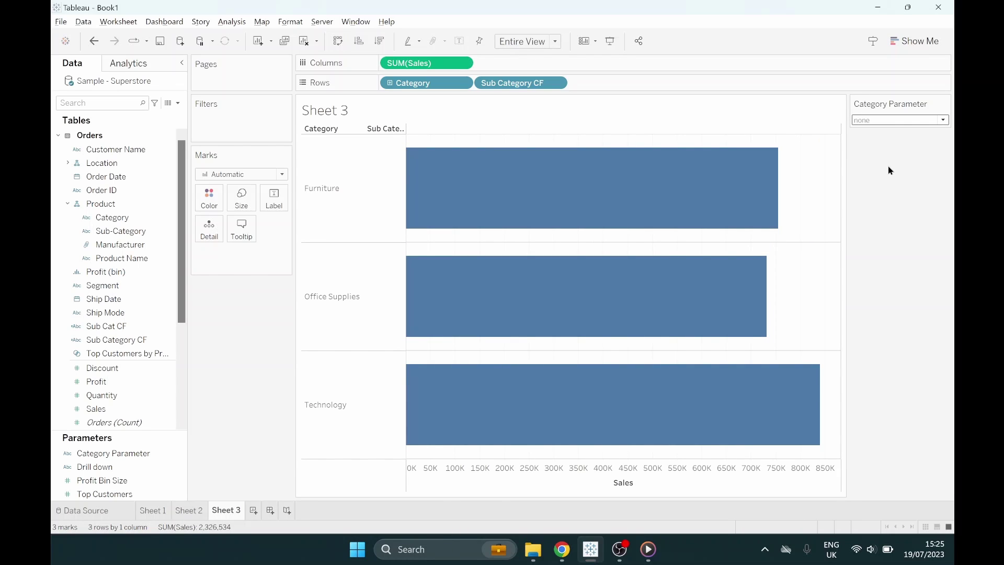
mouse_move(516, 241)
left_click(529, 316)
left_click(531, 226)
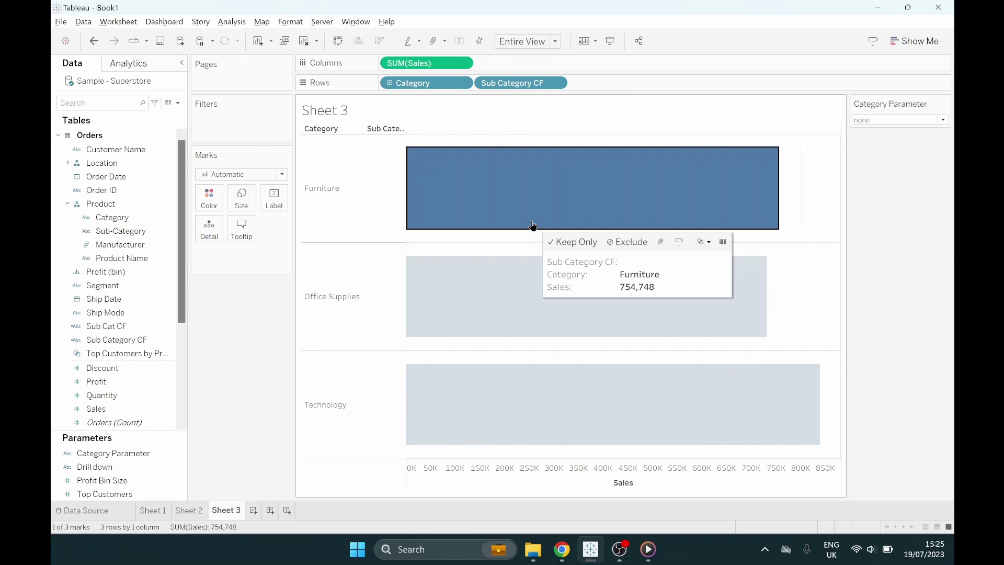
left_click(538, 285)
left_click(533, 394)
left_click(550, 307)
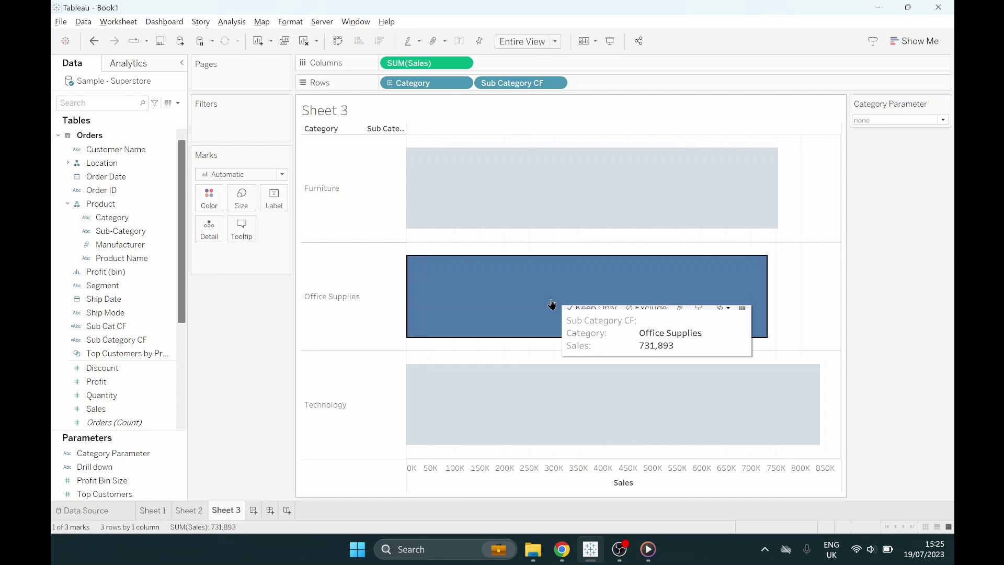
left_click(553, 227)
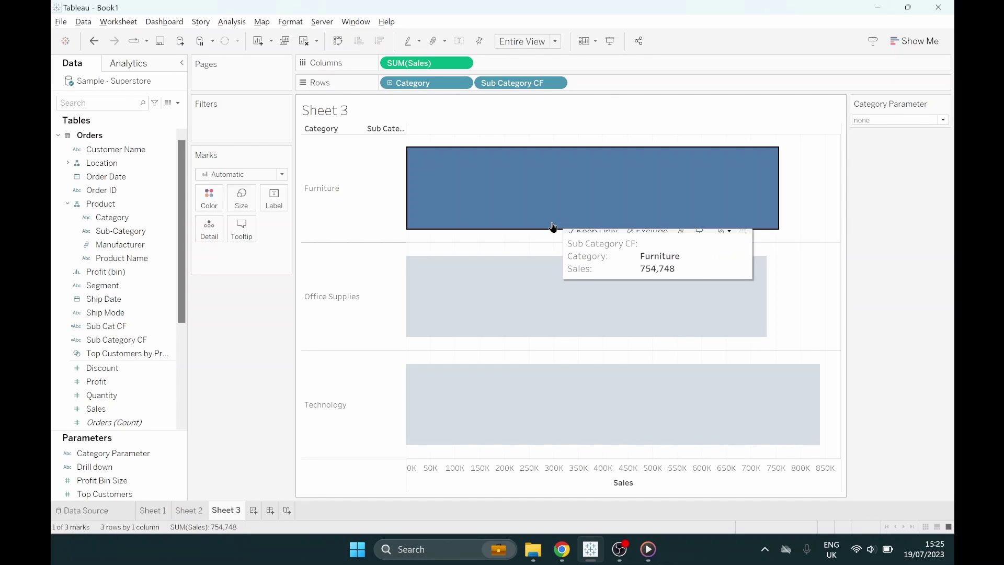
left_click(544, 282)
left_click(543, 202)
left_click(529, 319)
left_click(506, 404)
left_click(518, 287)
left_click(533, 198)
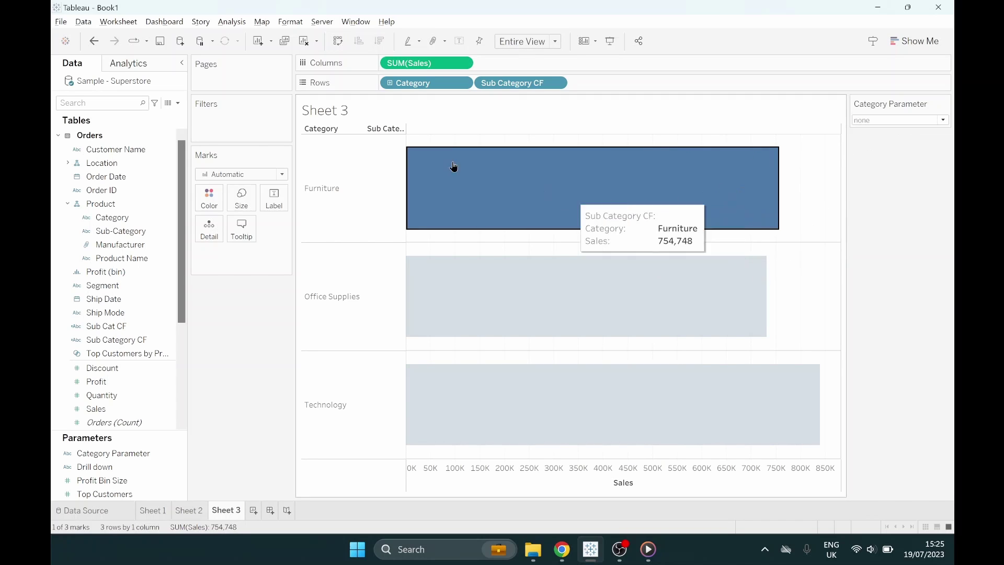
Step: Open Worksheet > Actions and view the Add Action types
left_click(135, 20)
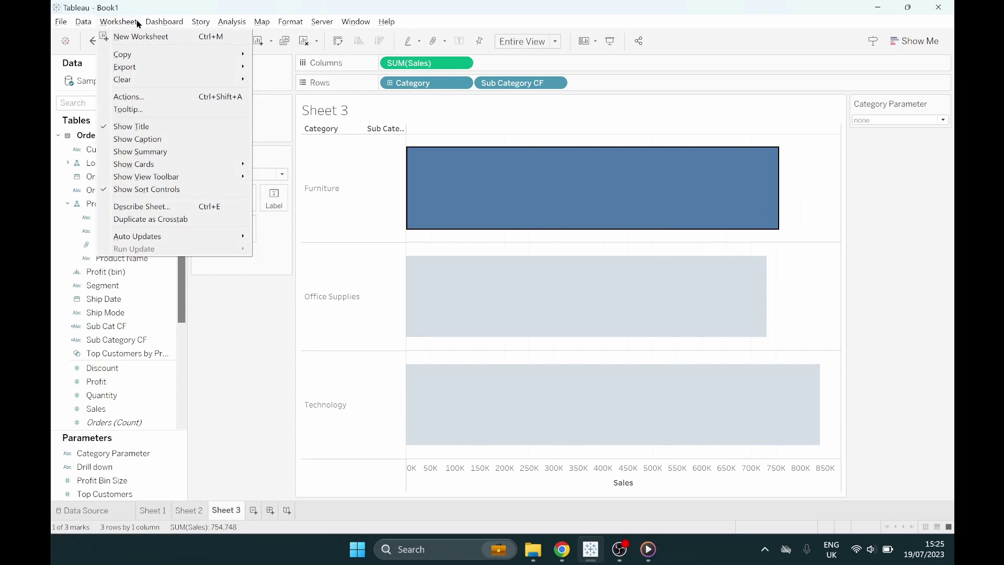
left_click(146, 94)
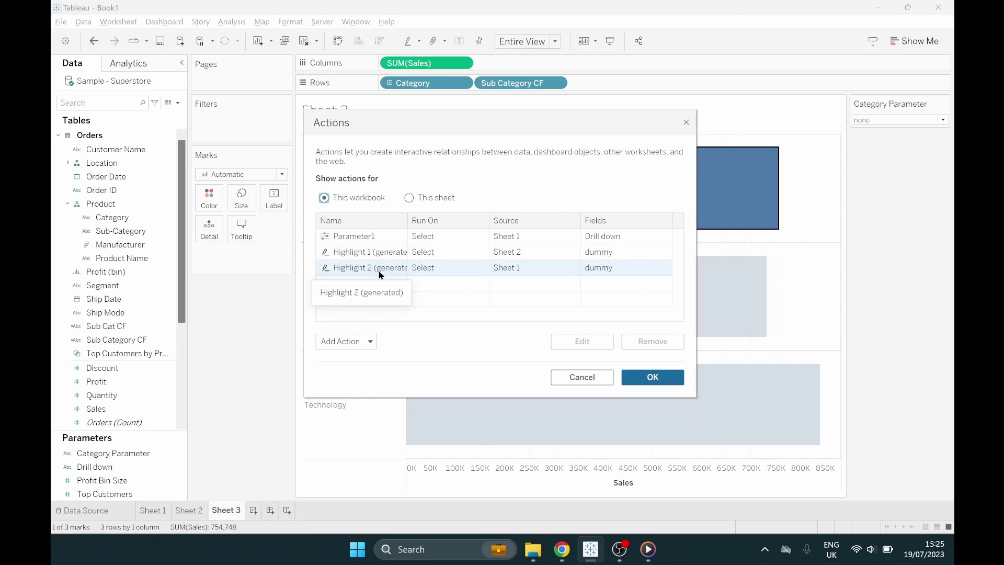
left_click(366, 340)
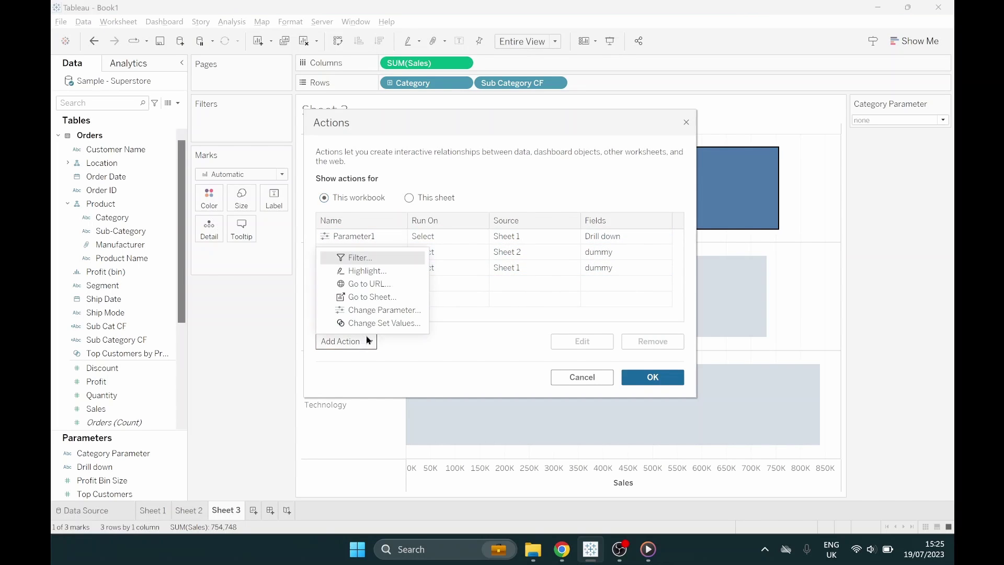
Step: Name the new parameter action 'Sub Cat Parameter'
left_click(421, 312)
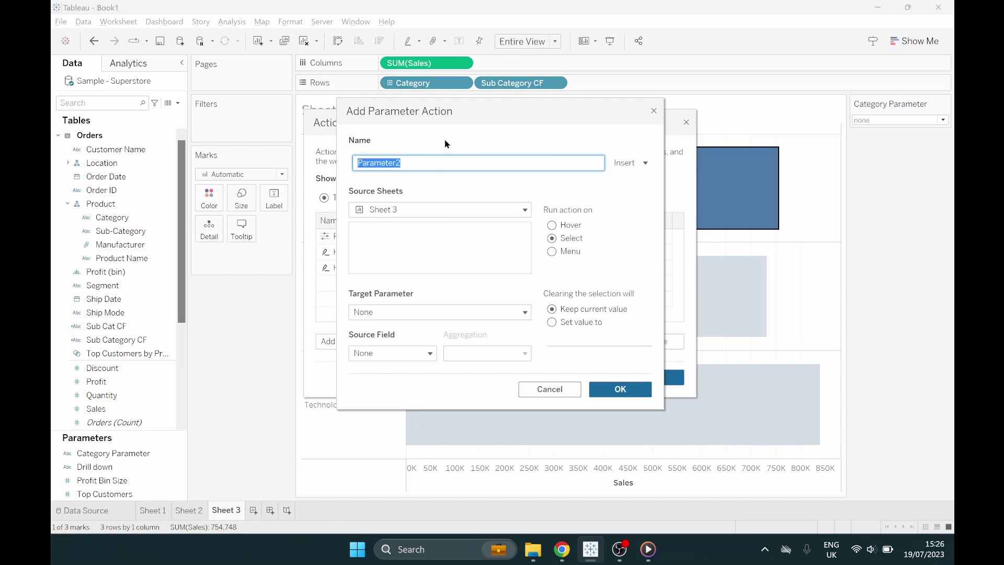
key("Right")
key("BackSpace")
key("Home")
type("Sub Cat")
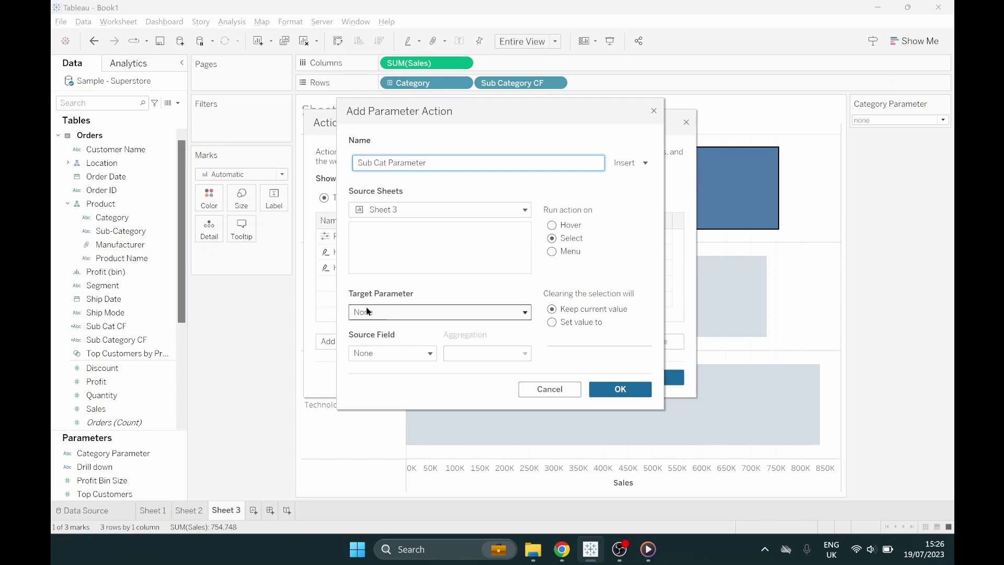
Step: Target Category Parameter from source field Category, resetting to 'none' when cleared, and confirm
left_click(448, 313)
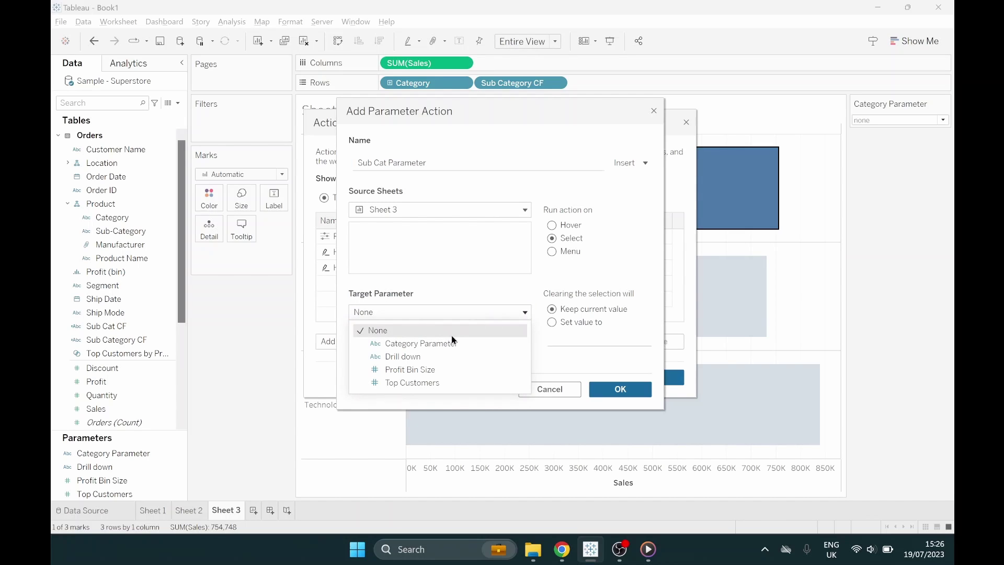
left_click(470, 343)
left_click(419, 353)
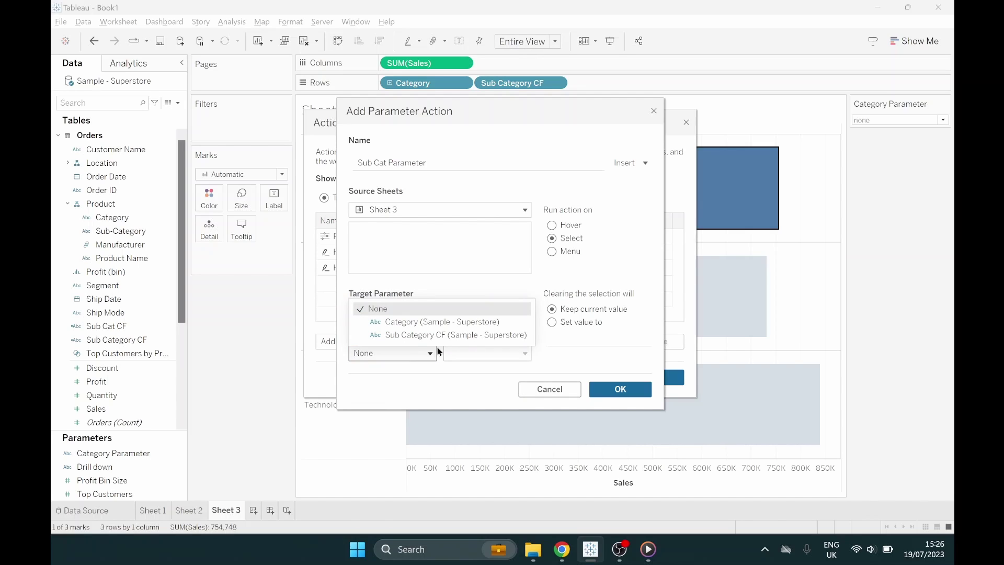
left_click(508, 323)
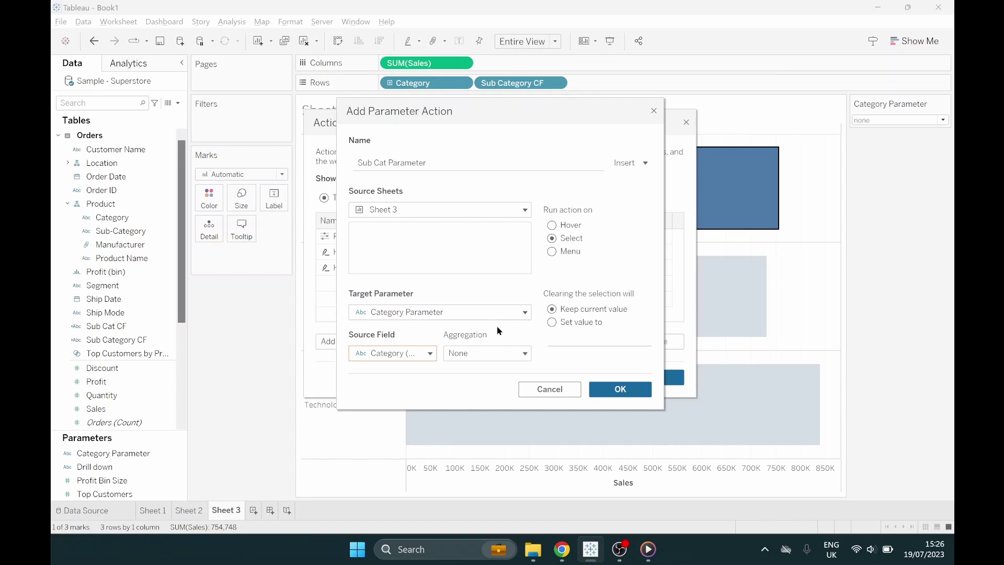
left_click(552, 323)
left_click(573, 336)
type("none")
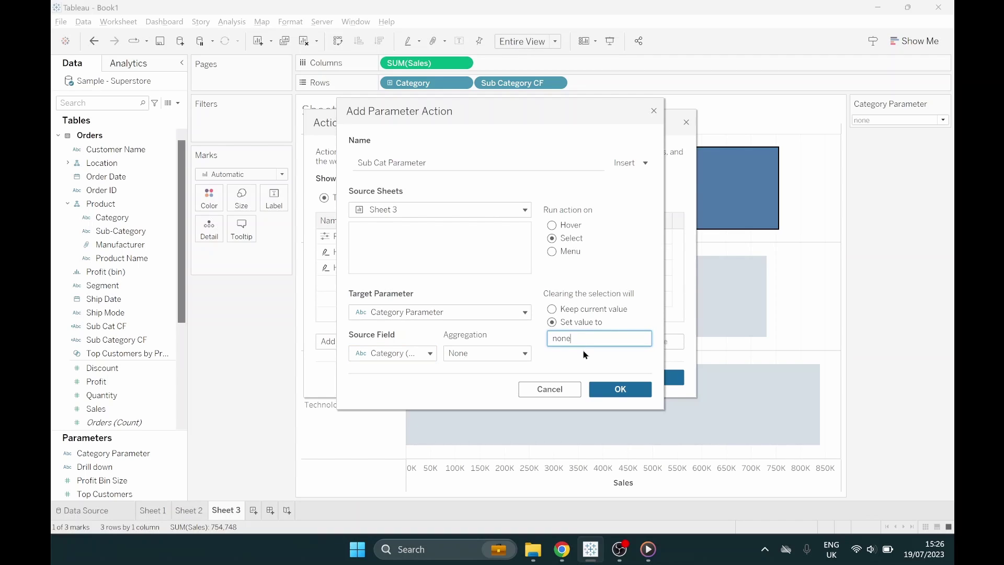
left_click(584, 355)
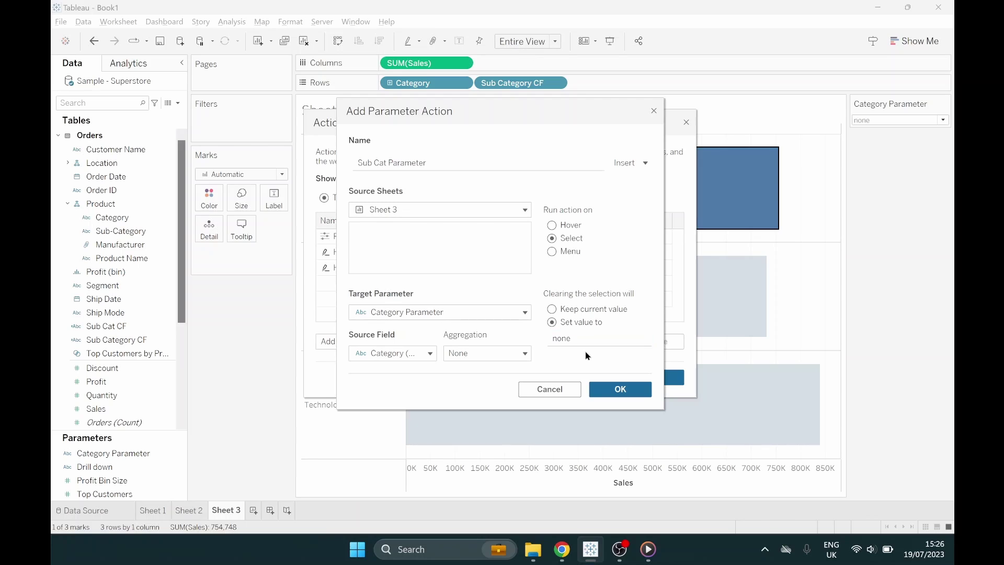
left_click(597, 391)
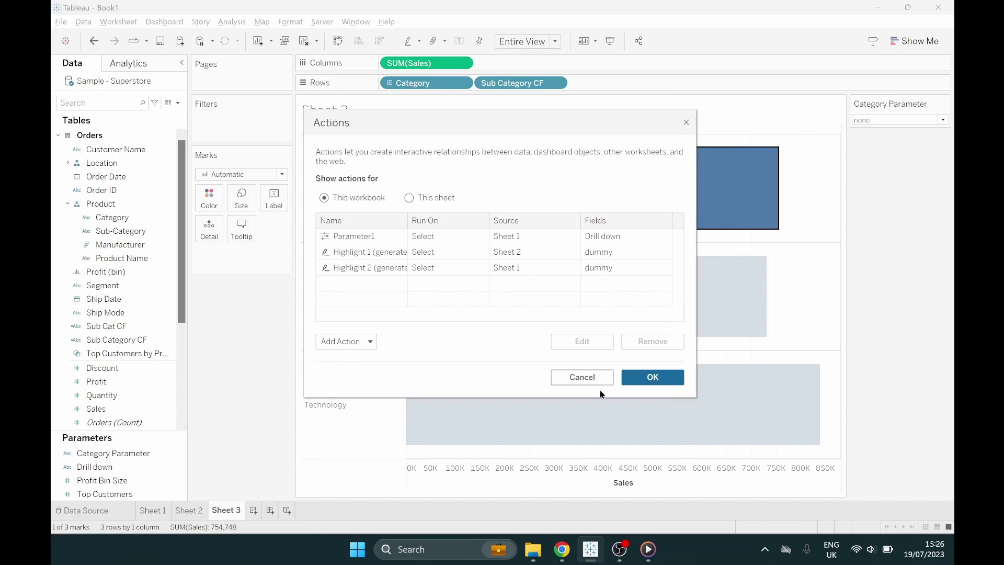
Step: Close the Actions dialog and test drilling into Furniture and Office Supplies, ending on Office Supplies
left_click(637, 384)
left_click(503, 194)
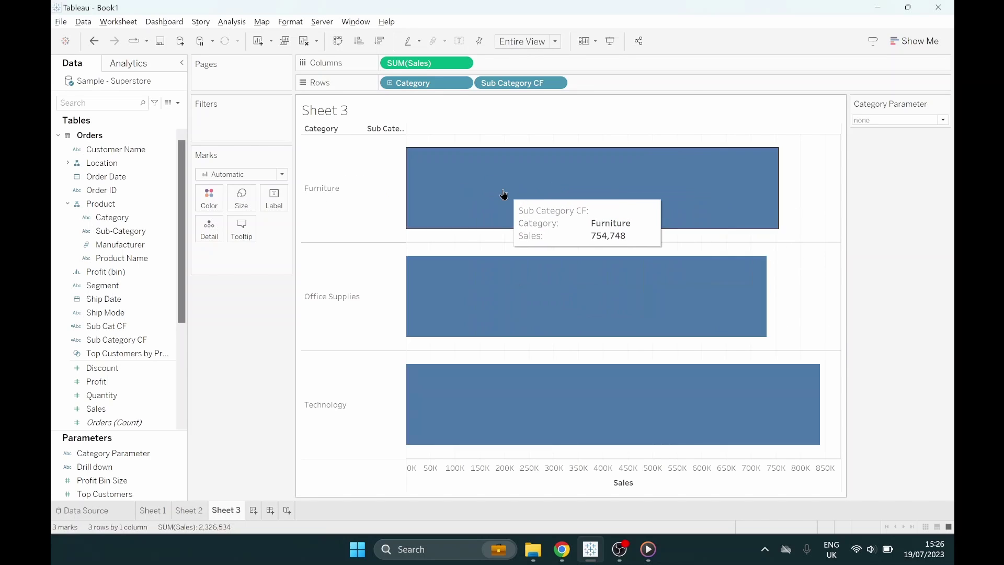
left_click(503, 192)
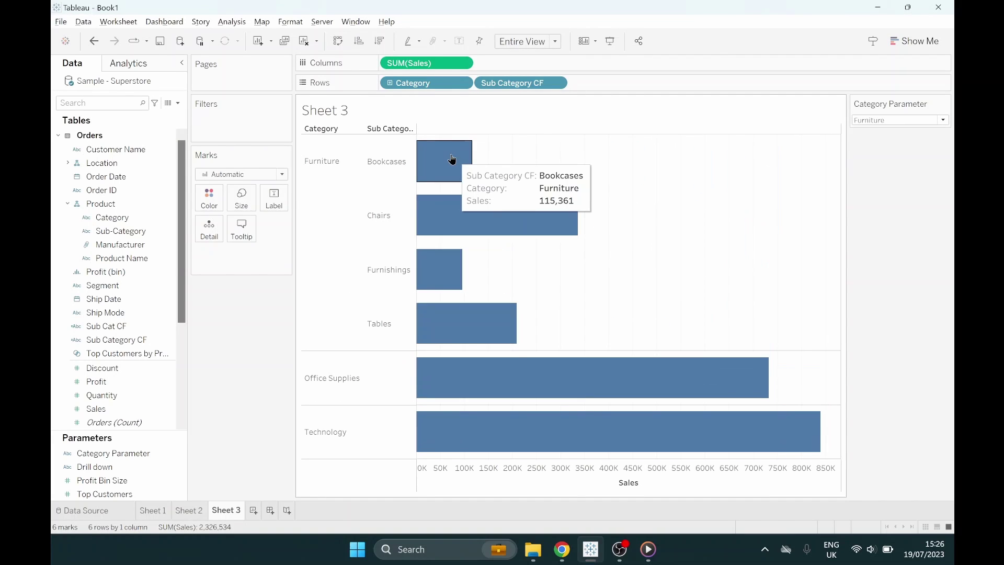
left_click(452, 160)
left_click(450, 166)
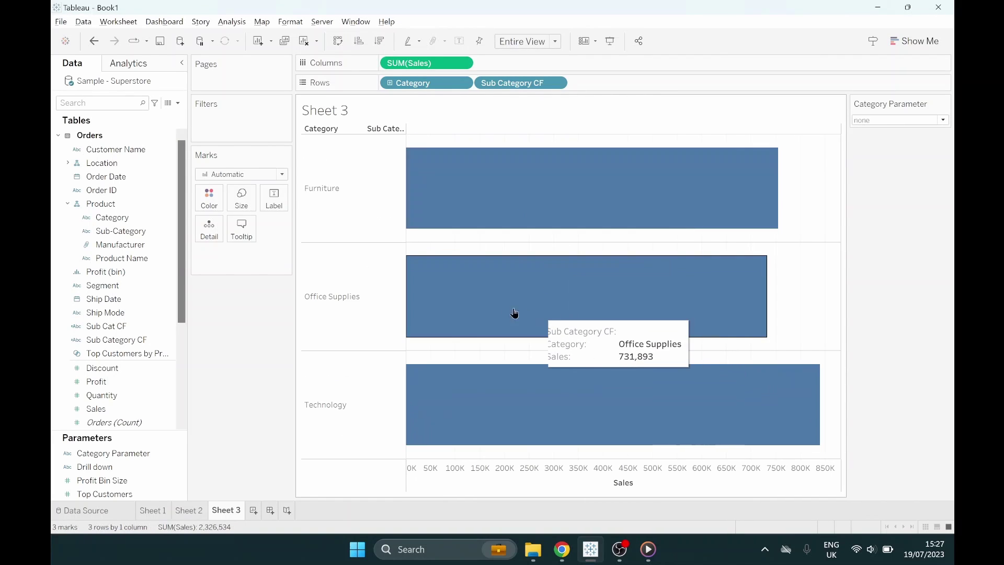
left_click(469, 309)
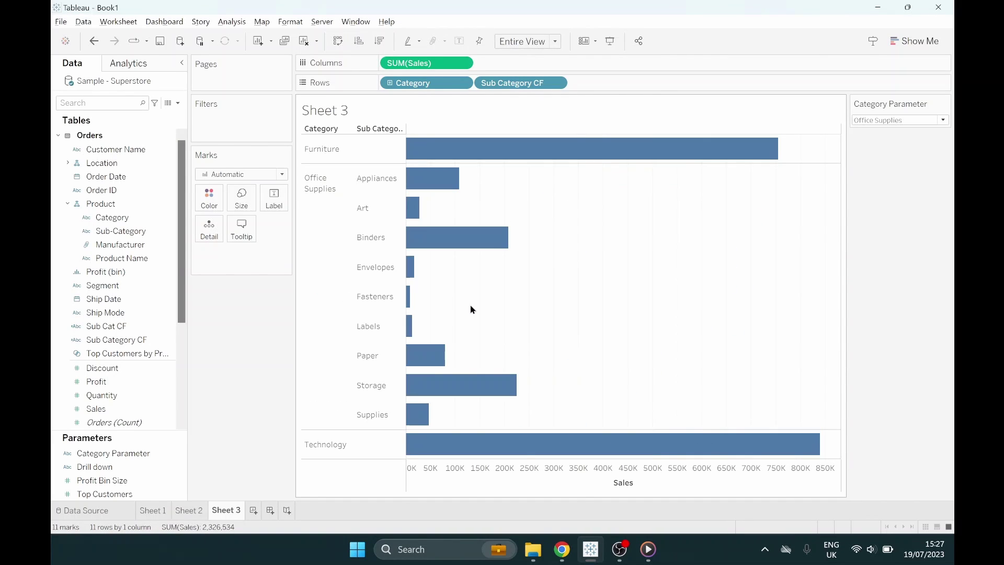
left_click(456, 146)
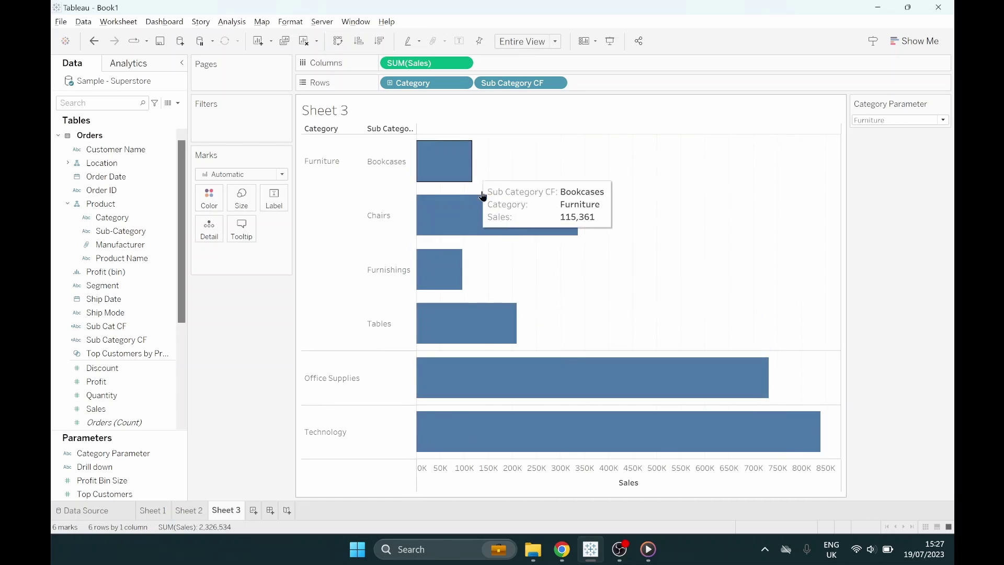
left_click(462, 369)
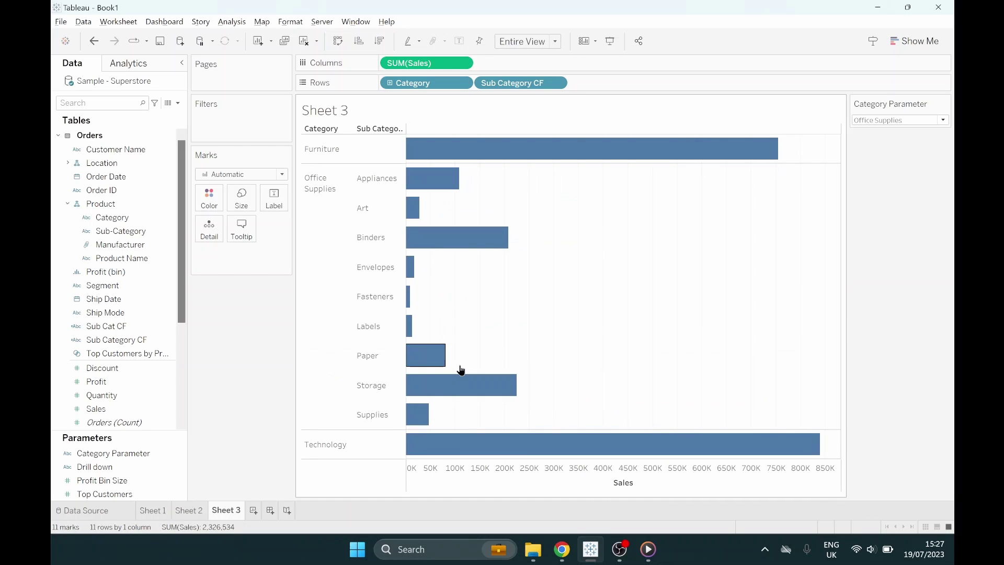
left_click(448, 183)
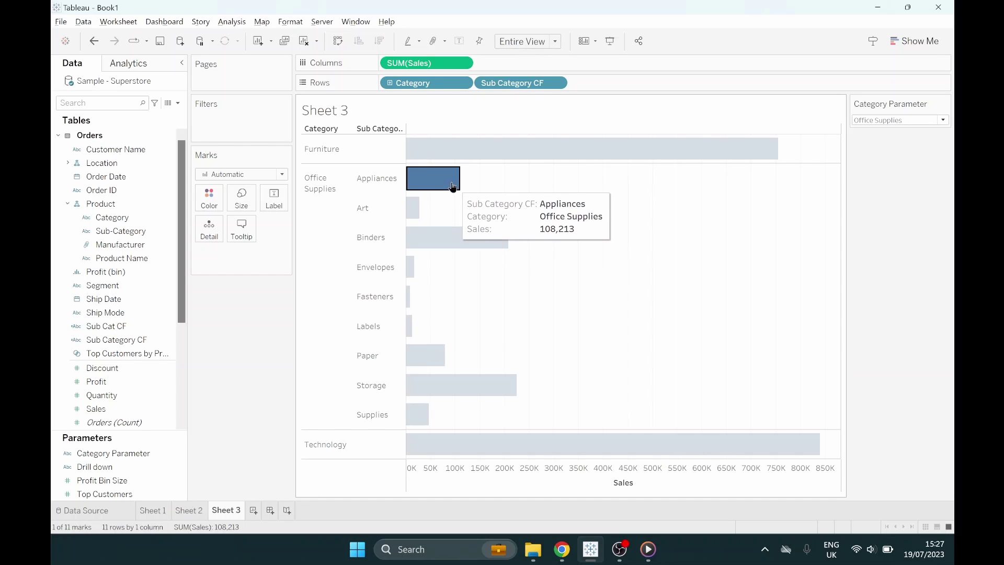
mouse_move(453, 186)
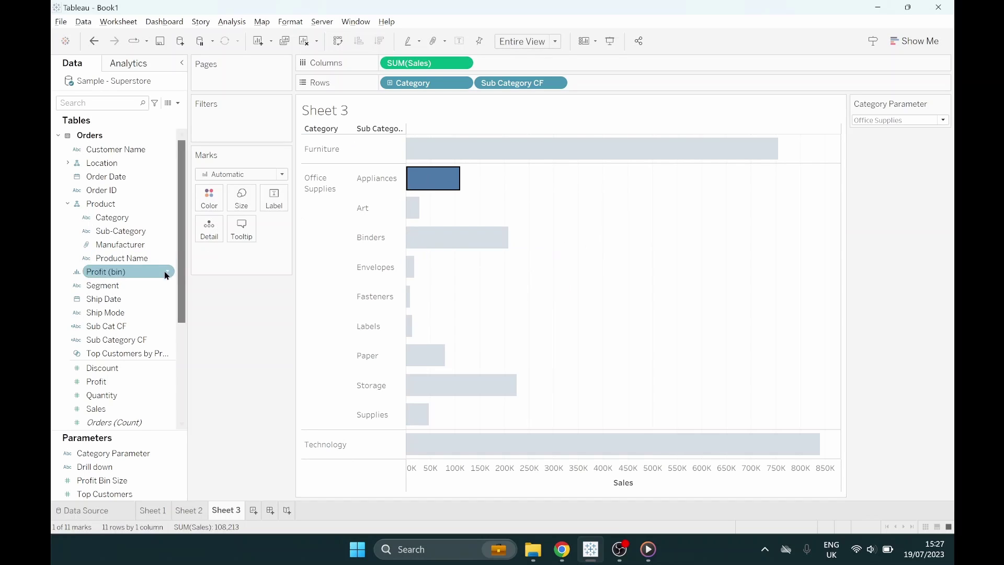
Step: Put the dummy field on Detail and set highlighting to dummy
type("dum")
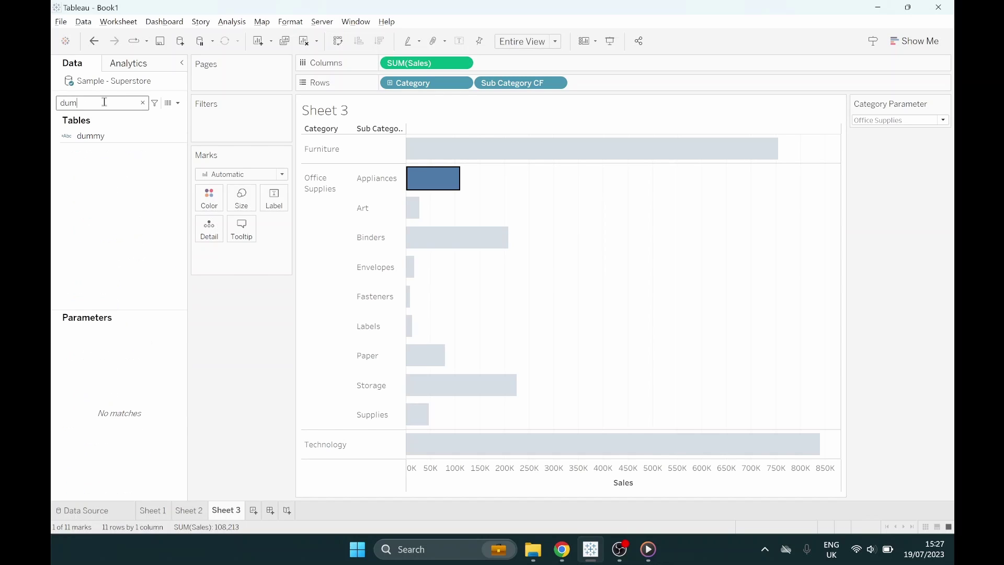
left_click_drag(84, 135, 208, 242)
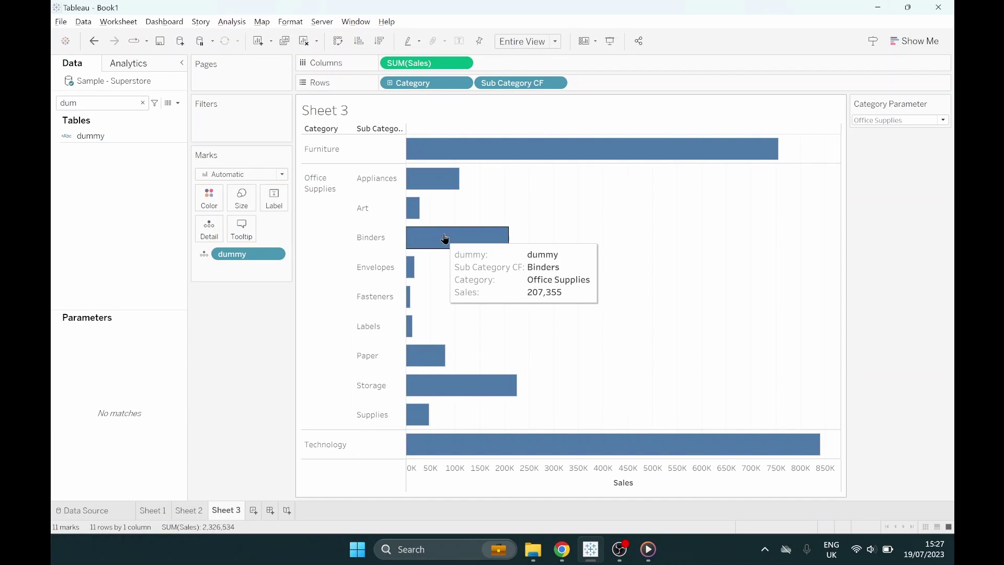
left_click(413, 41)
left_click(434, 140)
Step: Test by selecting Appliances and Binders, then drilling into Furniture and selecting Bookcases
left_click(437, 179)
left_click(431, 235)
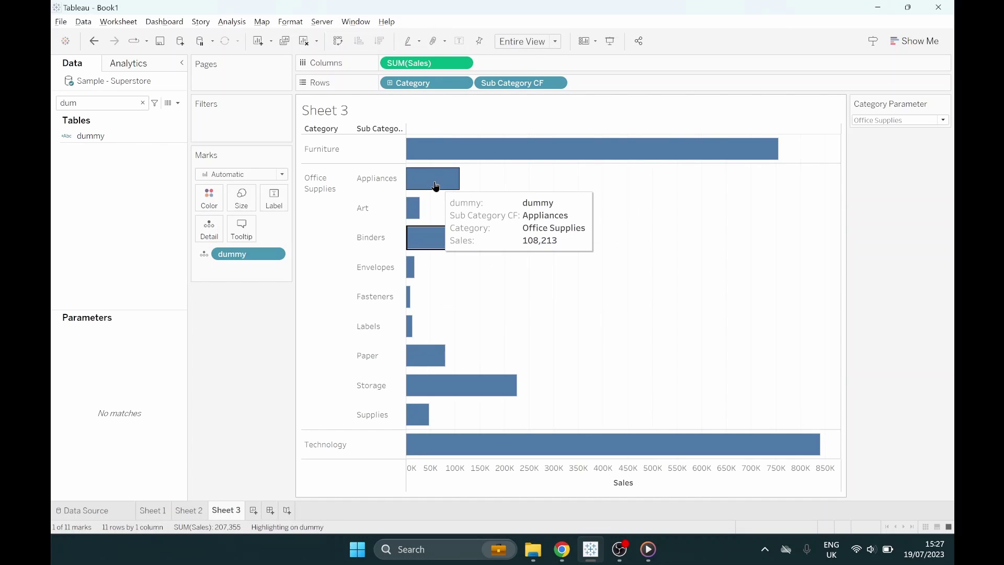
left_click(454, 151)
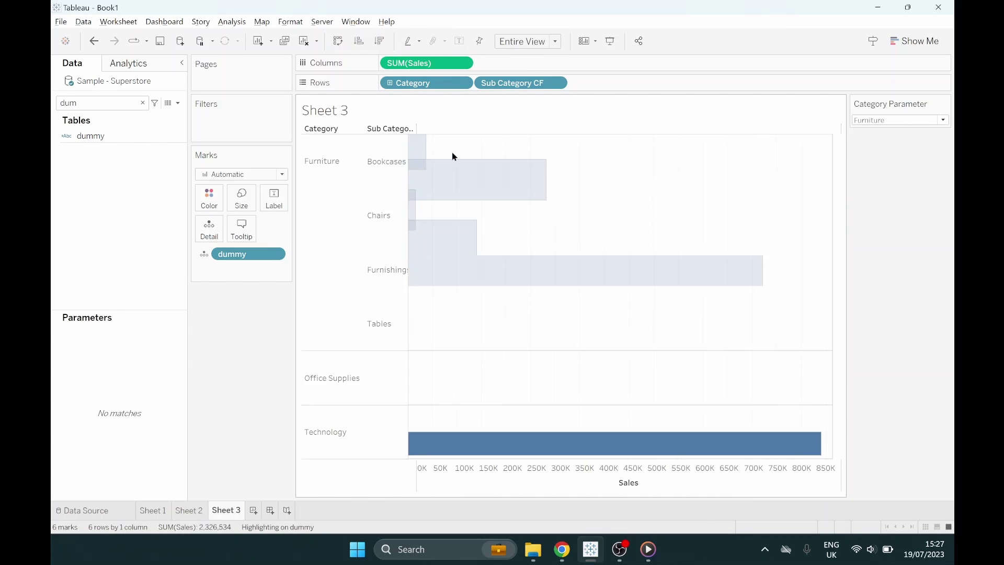
left_click(458, 171)
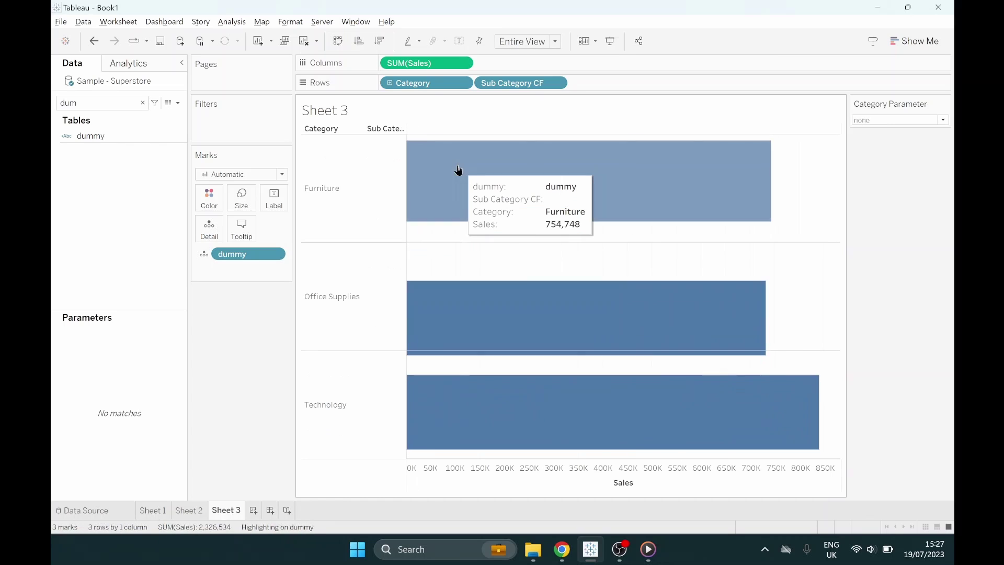